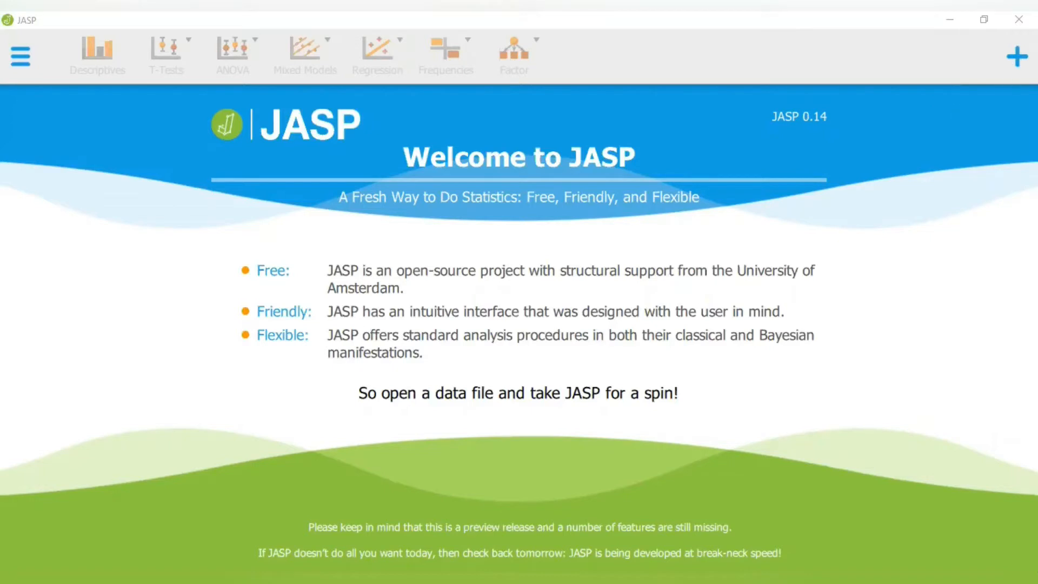
# Enable the Reliability and Summary Statistics modules
pyautogui.click(1016, 56)
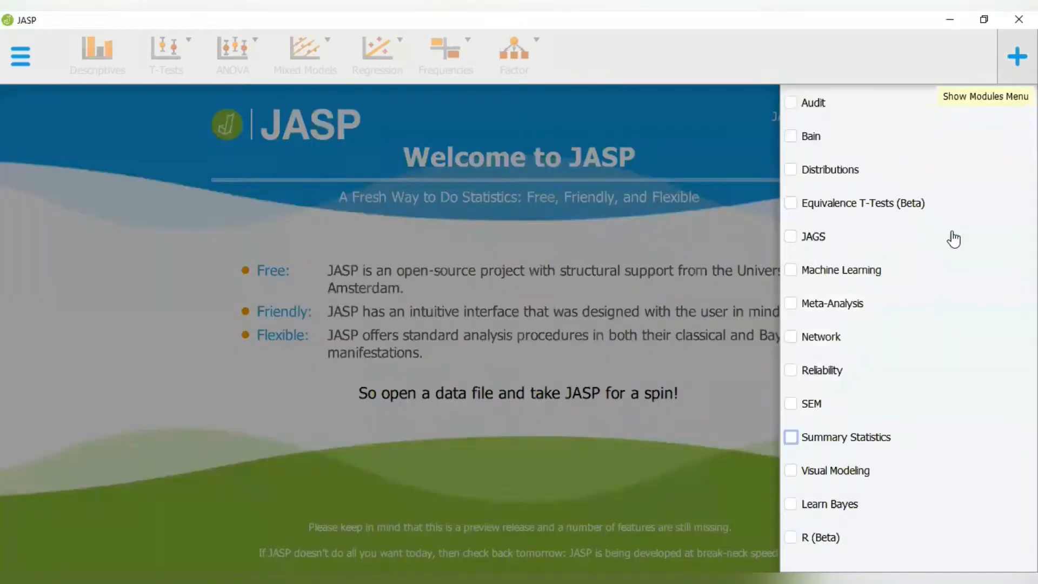
pyautogui.click(824, 372)
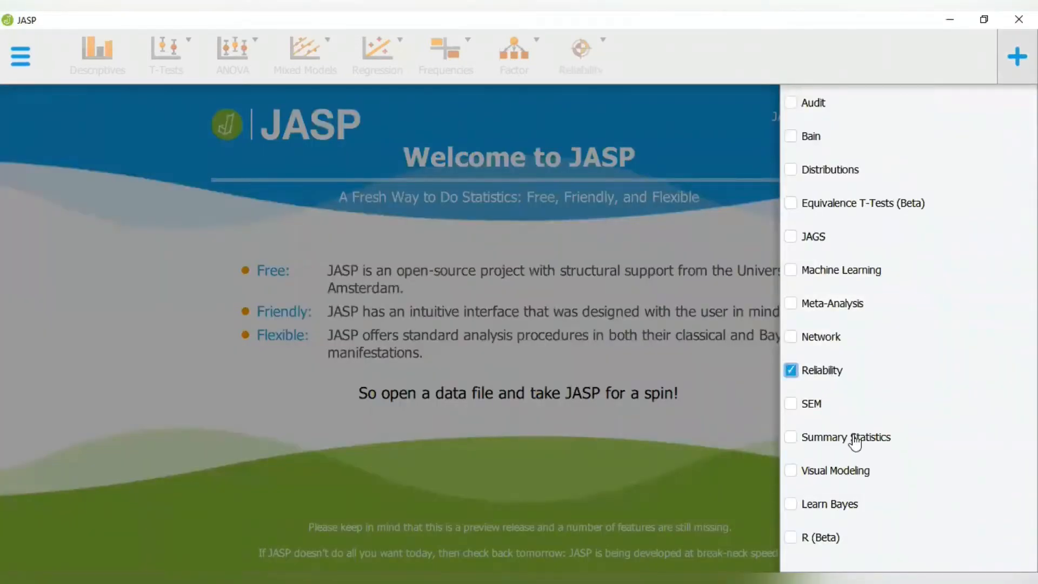
pyautogui.click(855, 443)
pyautogui.click(736, 246)
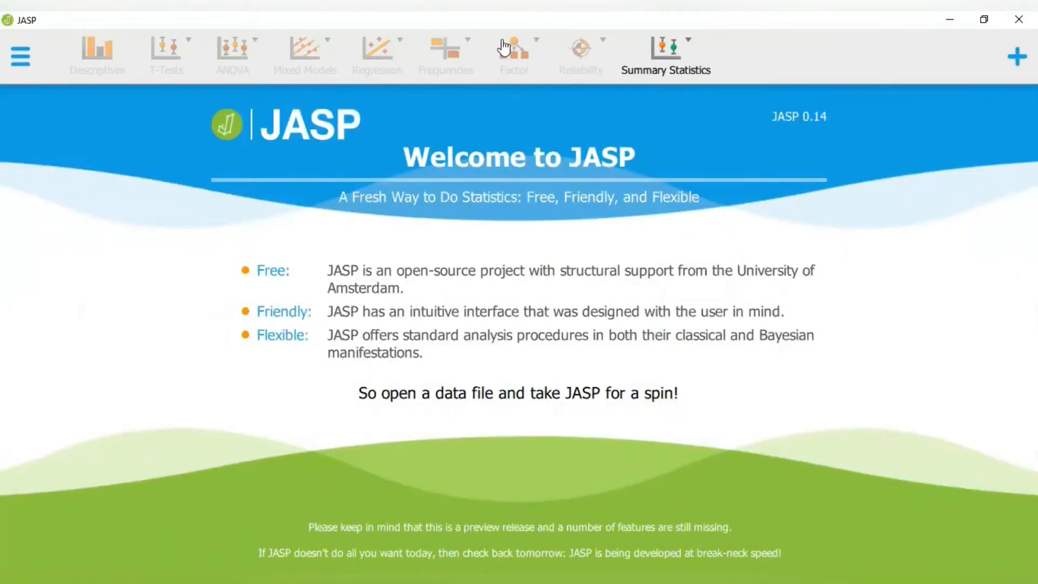
# Open the data file "Motif Sosial Mc Clelland (1)" from the computer's Documents folder
pyautogui.click(25, 57)
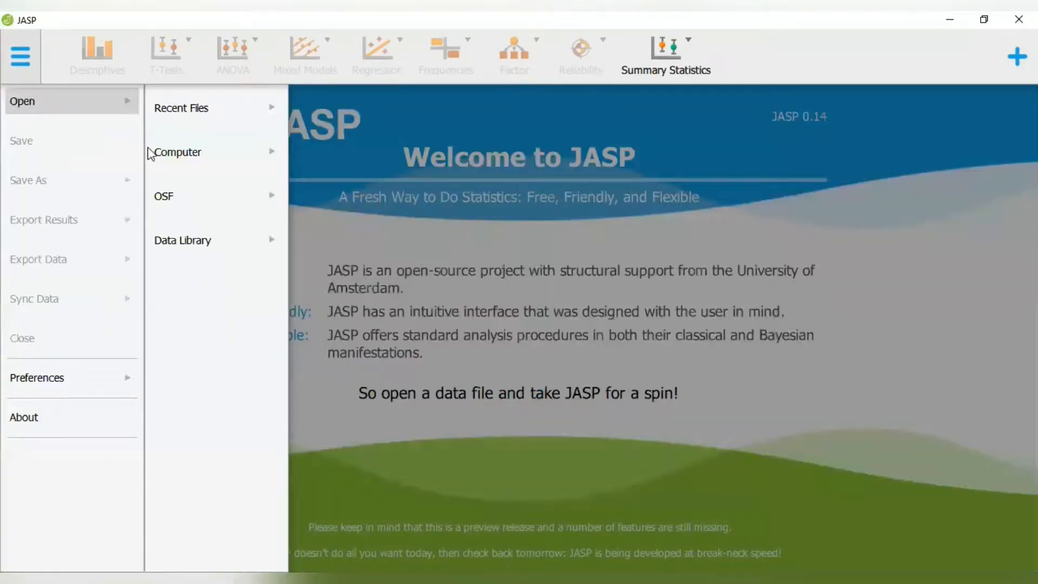
pyautogui.click(166, 162)
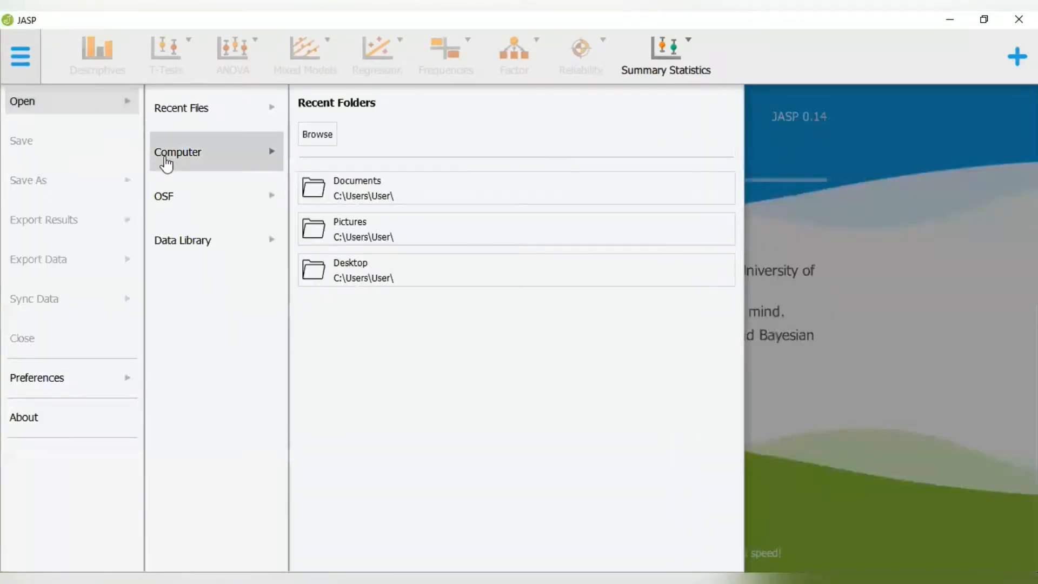
pyautogui.click(316, 185)
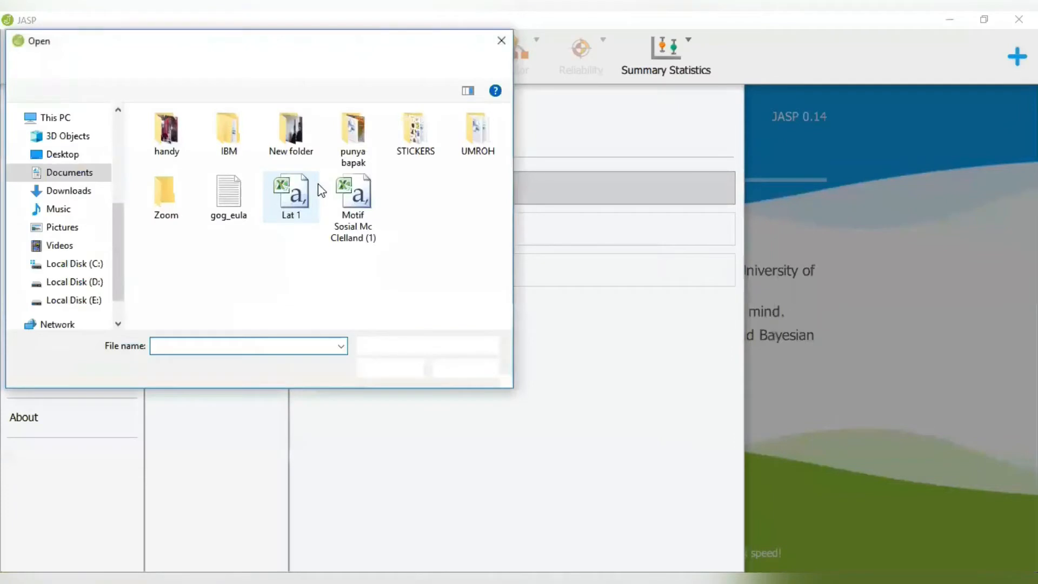
pyautogui.click(354, 211)
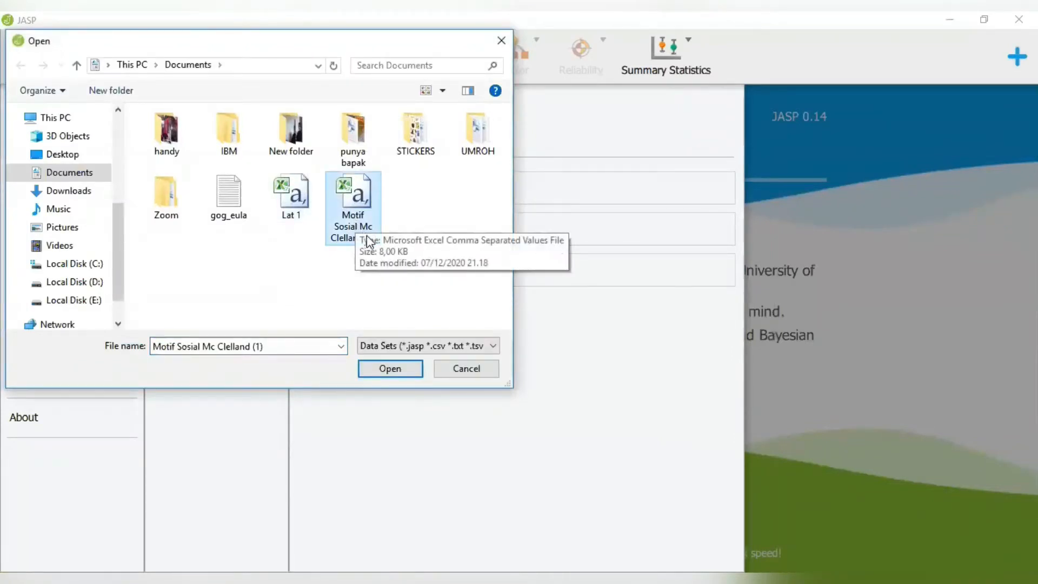
pyautogui.click(392, 371)
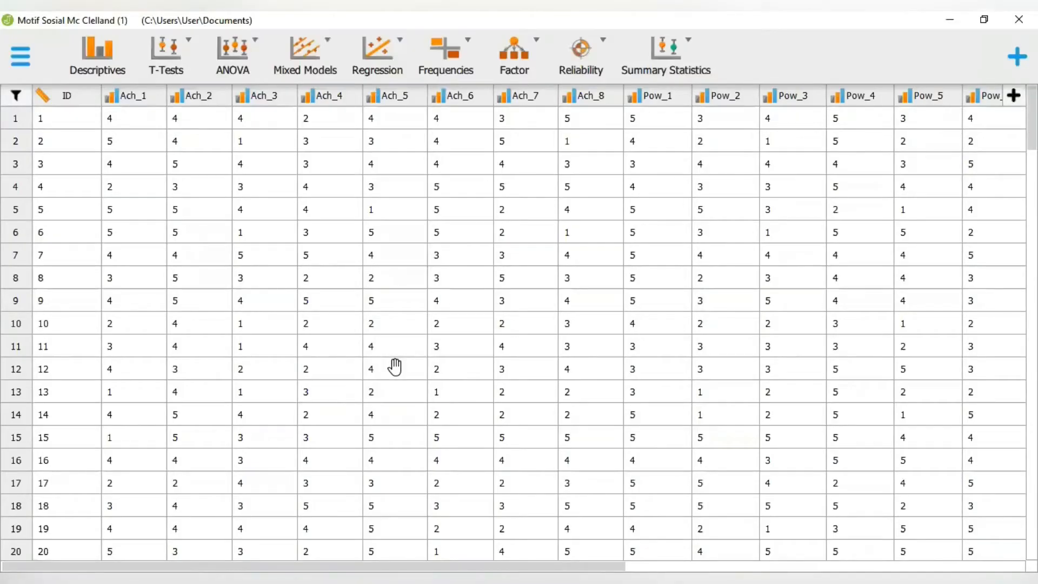
# Set the measurement level of columns Ach_1 through Ach_4 to Scale
pyautogui.click(112, 99)
pyautogui.click(129, 117)
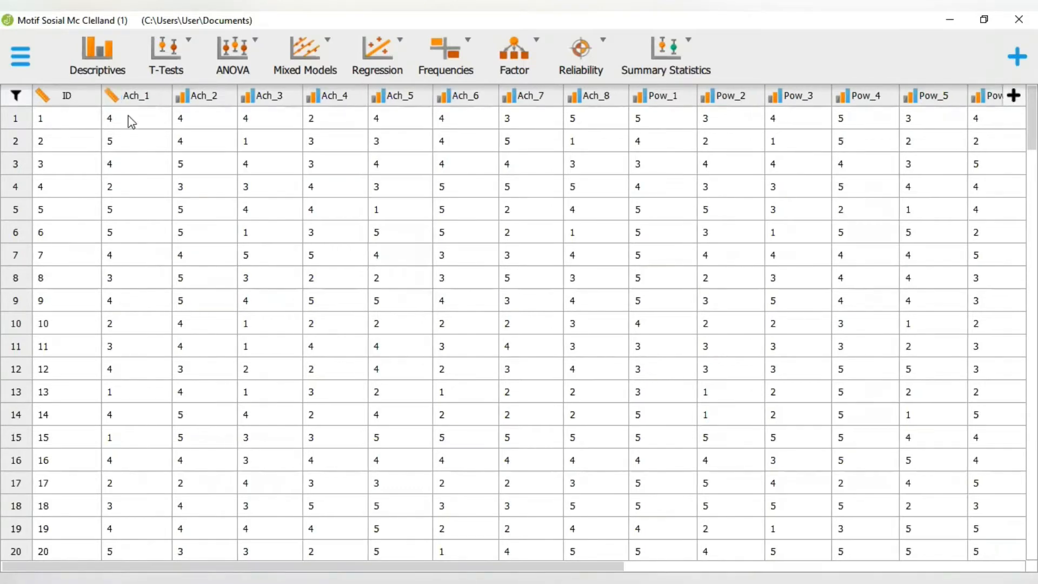
pyautogui.click(183, 96)
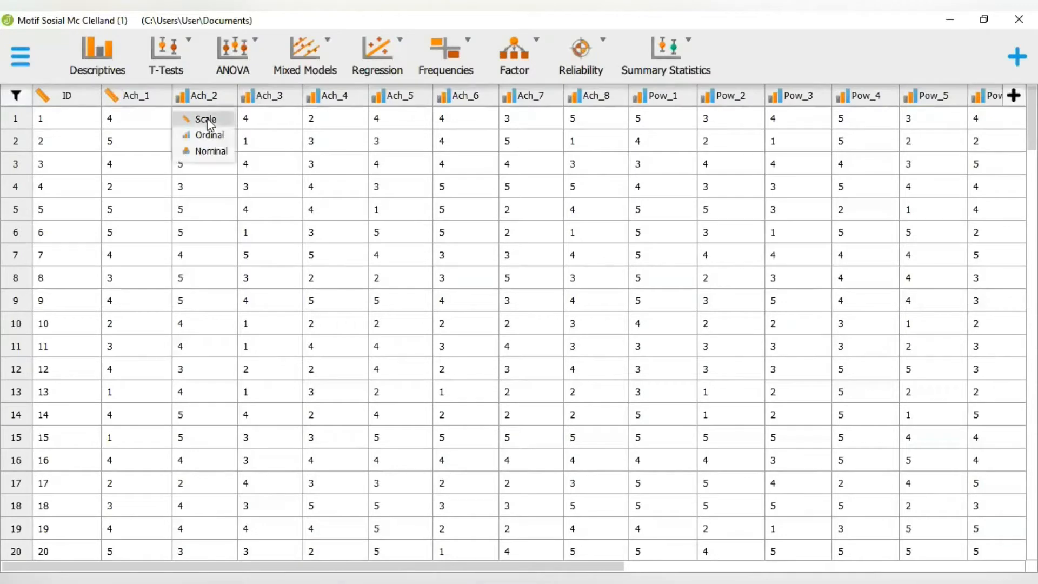
pyautogui.click(201, 118)
pyautogui.click(252, 98)
pyautogui.click(269, 118)
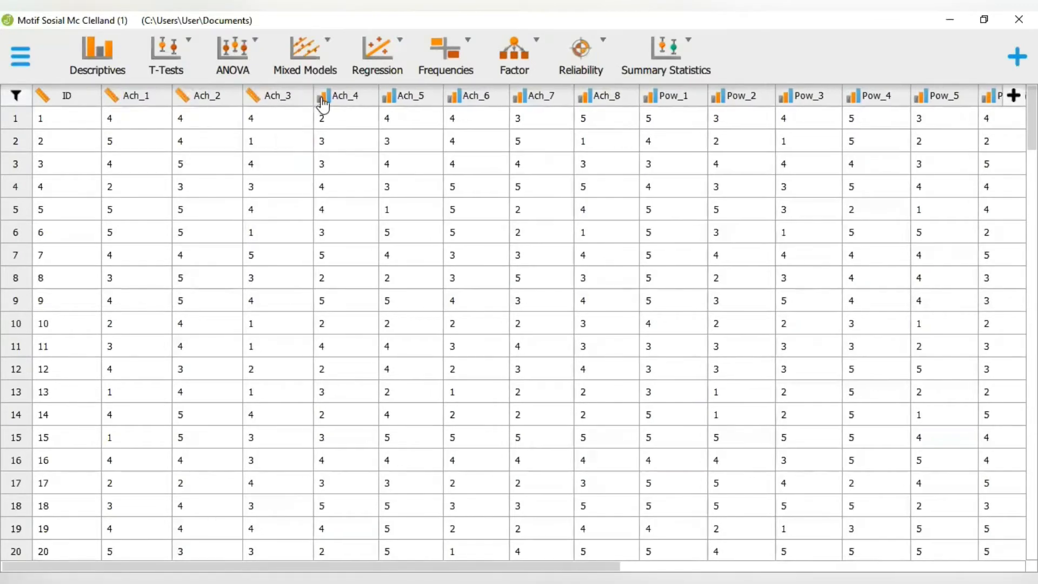
pyautogui.click(322, 97)
pyautogui.click(336, 118)
# Set the measurement level of columns Ach_5 through Ach_8 to Scale
pyautogui.click(393, 96)
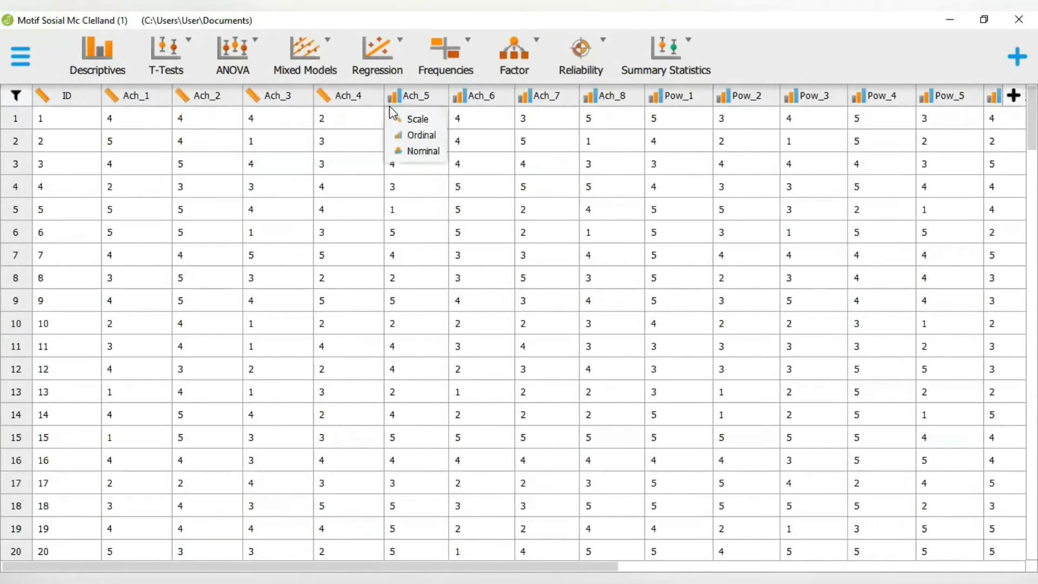
pyautogui.click(398, 118)
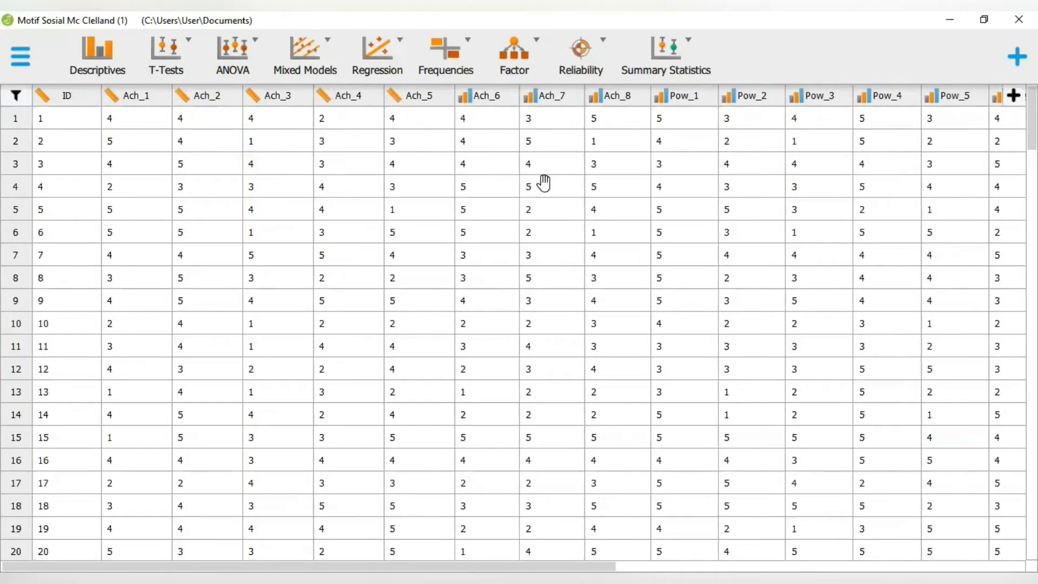
pyautogui.click(464, 96)
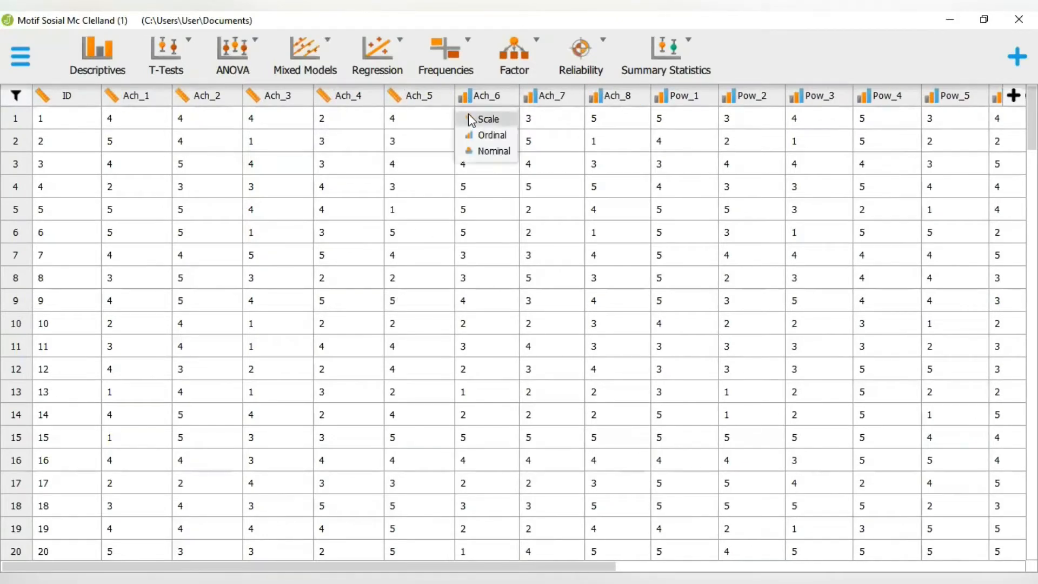
pyautogui.click(466, 118)
pyautogui.click(535, 96)
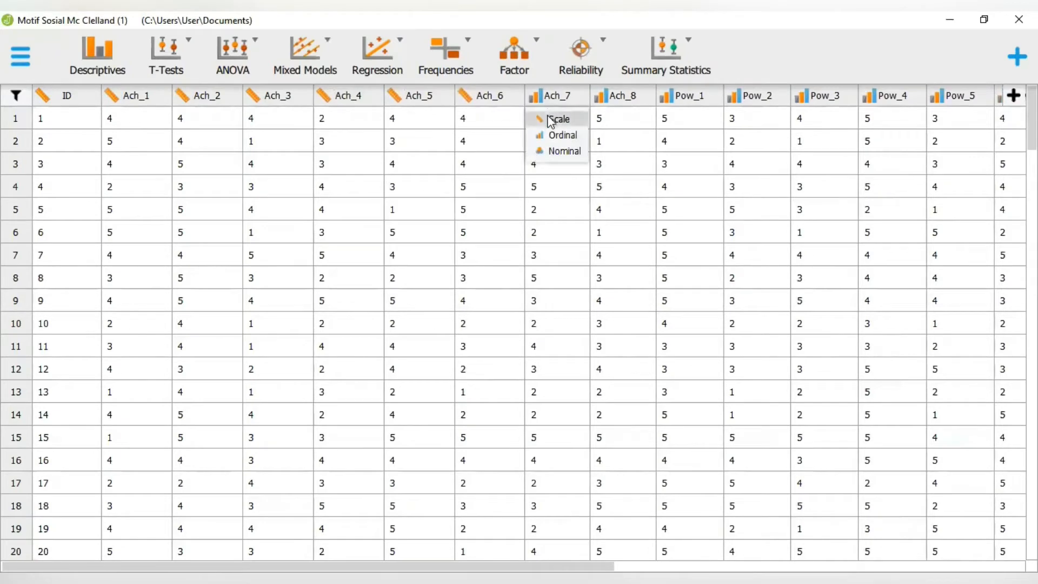
pyautogui.click(538, 117)
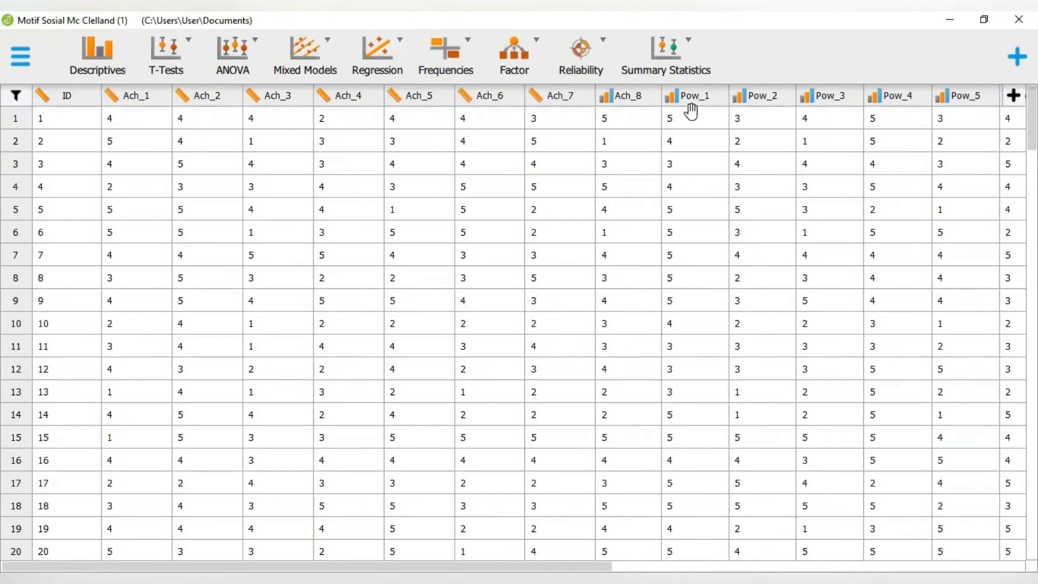
pyautogui.click(606, 97)
pyautogui.click(627, 118)
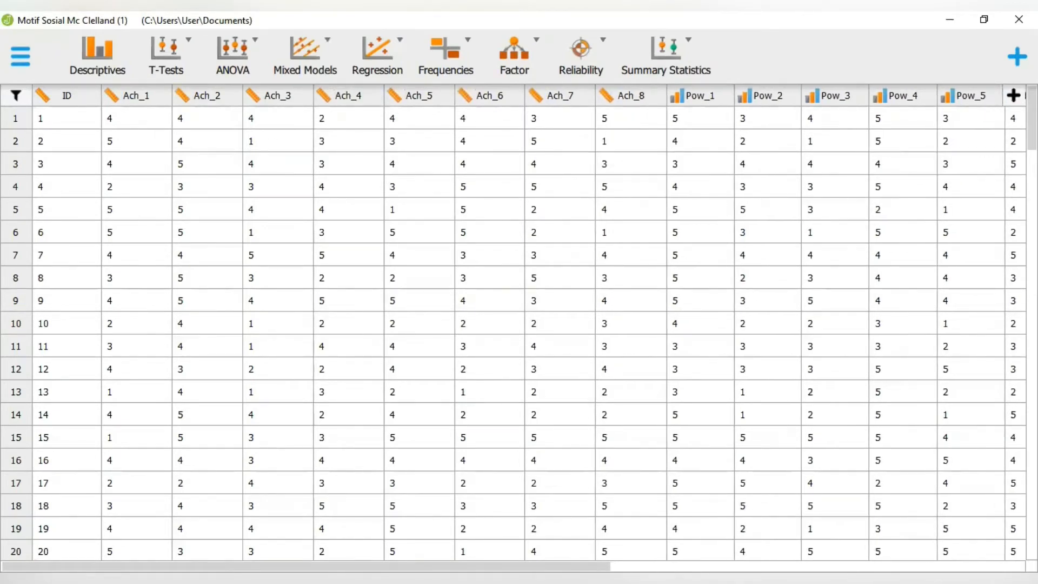
# Set the measurement level of columns Pow_1 through Pow_5 to Scale
pyautogui.click(675, 96)
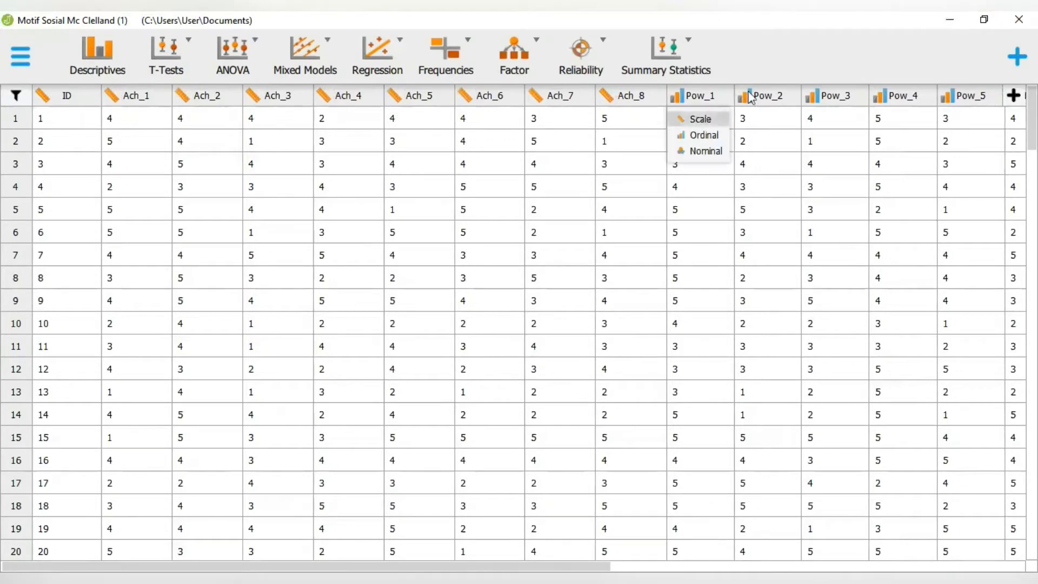
pyautogui.click(698, 116)
pyautogui.click(749, 97)
pyautogui.click(763, 122)
pyautogui.click(819, 96)
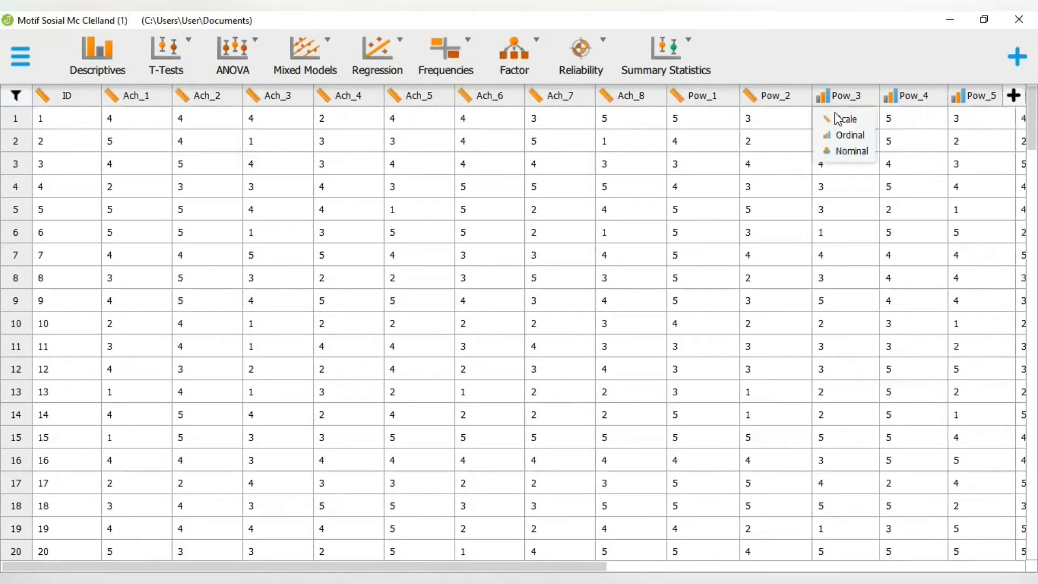
pyautogui.click(830, 119)
pyautogui.click(895, 96)
pyautogui.click(945, 114)
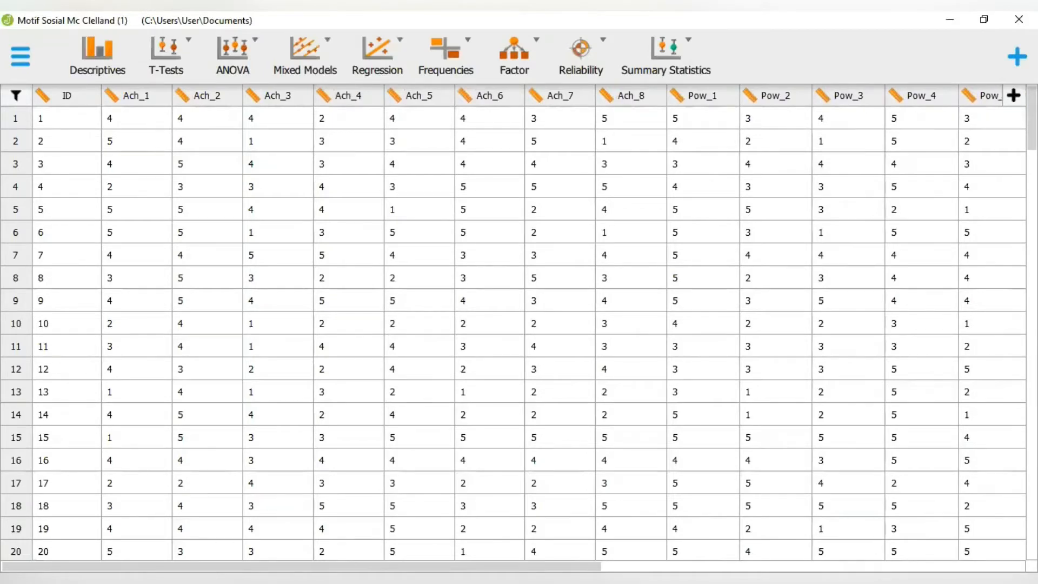
# Set the measurement level of columns Pow_6, Pow_7 and Pow_8 to Scale
pyautogui.hscroll(6, 532, 95)
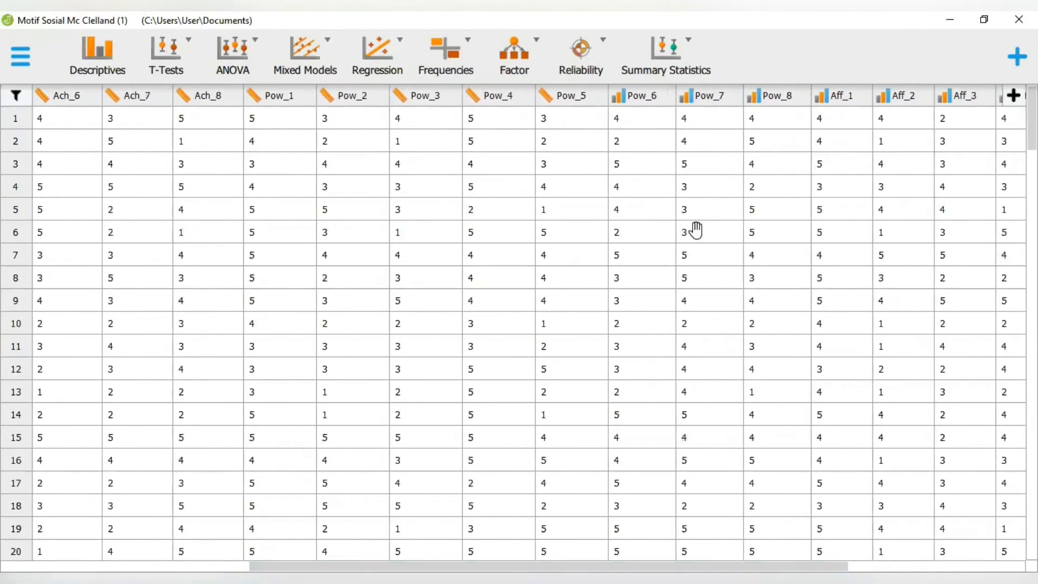
pyautogui.click(618, 98)
pyautogui.click(630, 118)
pyautogui.click(690, 97)
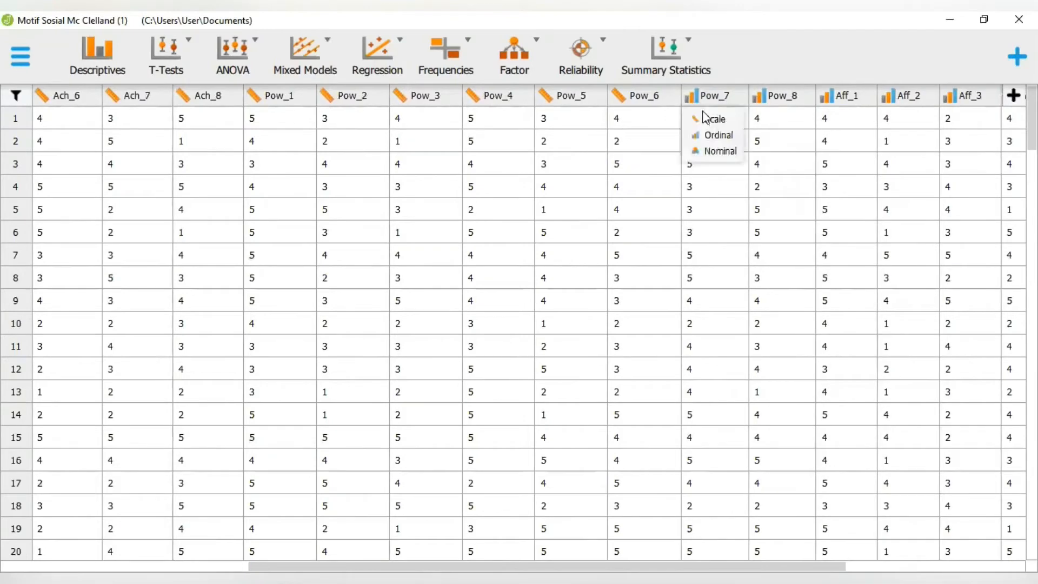
pyautogui.click(714, 118)
pyautogui.click(768, 106)
pyautogui.click(787, 119)
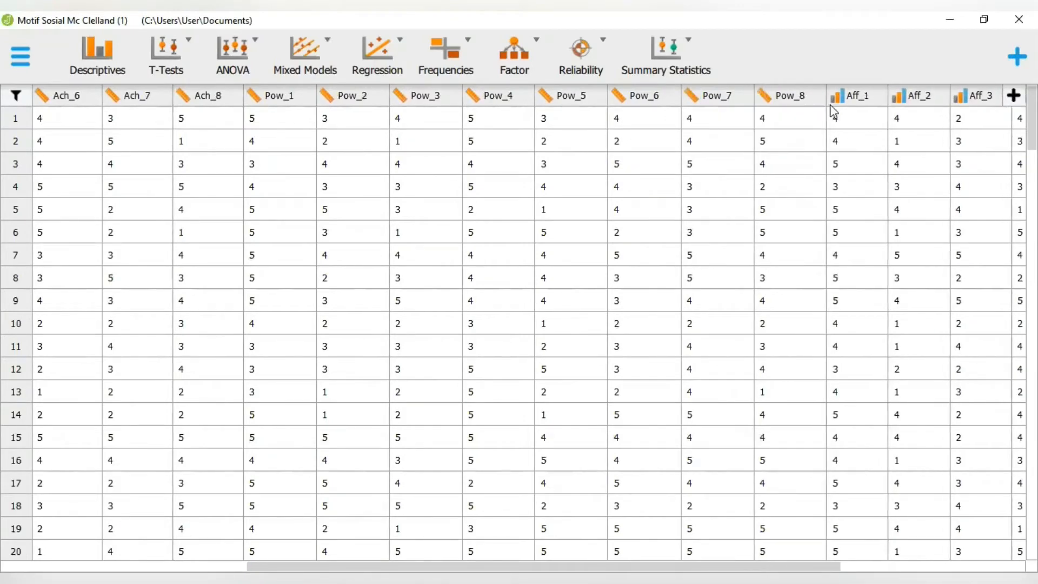
# Set the measurement level of columns Aff_1, Aff_2 and Aff_3 to Scale
pyautogui.click(838, 104)
pyautogui.click(848, 117)
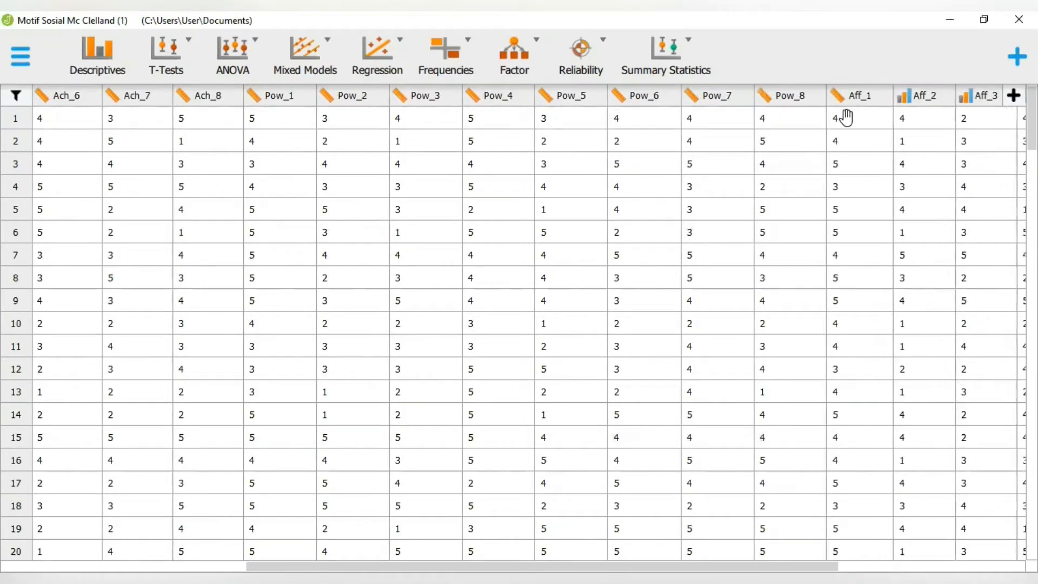
pyautogui.click(904, 103)
pyautogui.click(908, 118)
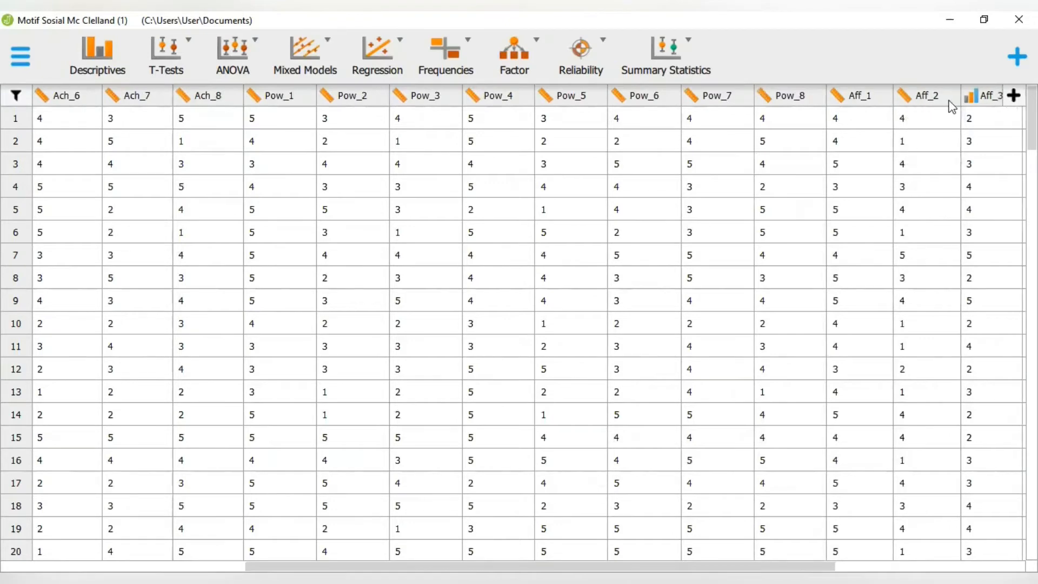
pyautogui.click(971, 103)
pyautogui.click(973, 118)
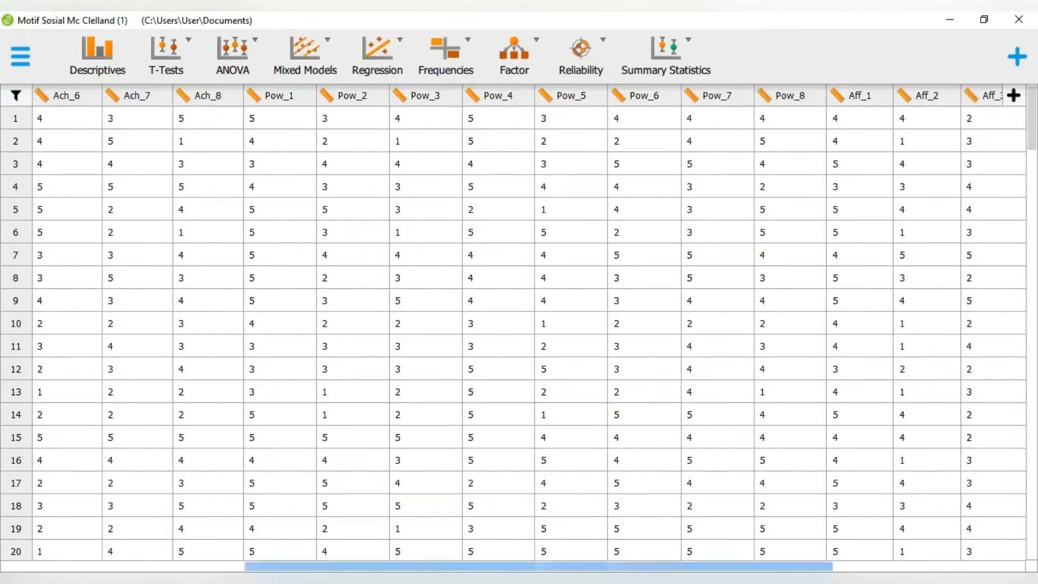
# Set the measurement level of columns Aff_4, Aff_5 and Aff_6 to Scale
pyautogui.hscroll(5, 540, 96)
pyautogui.click(807, 98)
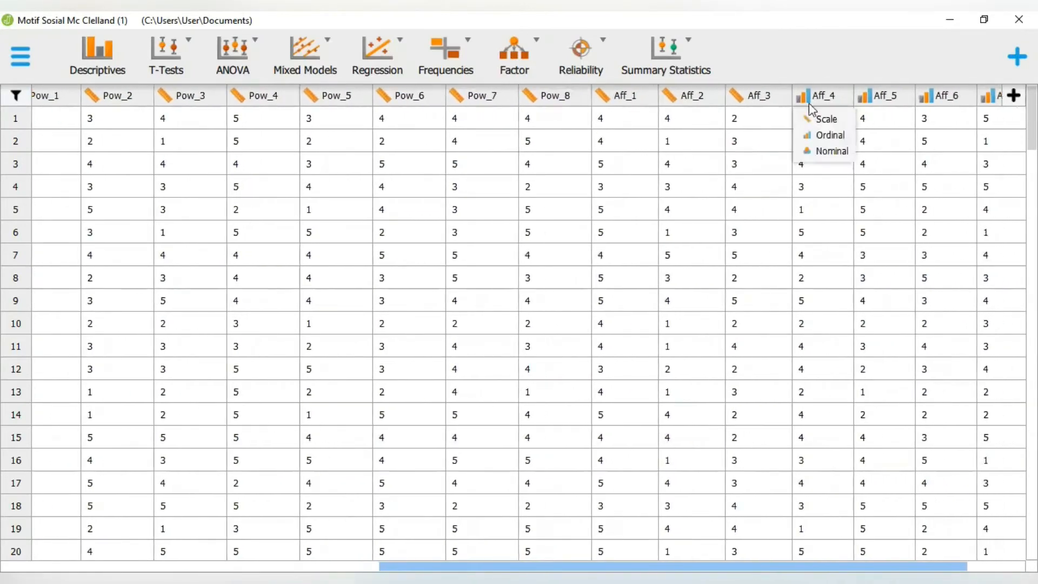
pyautogui.click(838, 118)
pyautogui.click(870, 97)
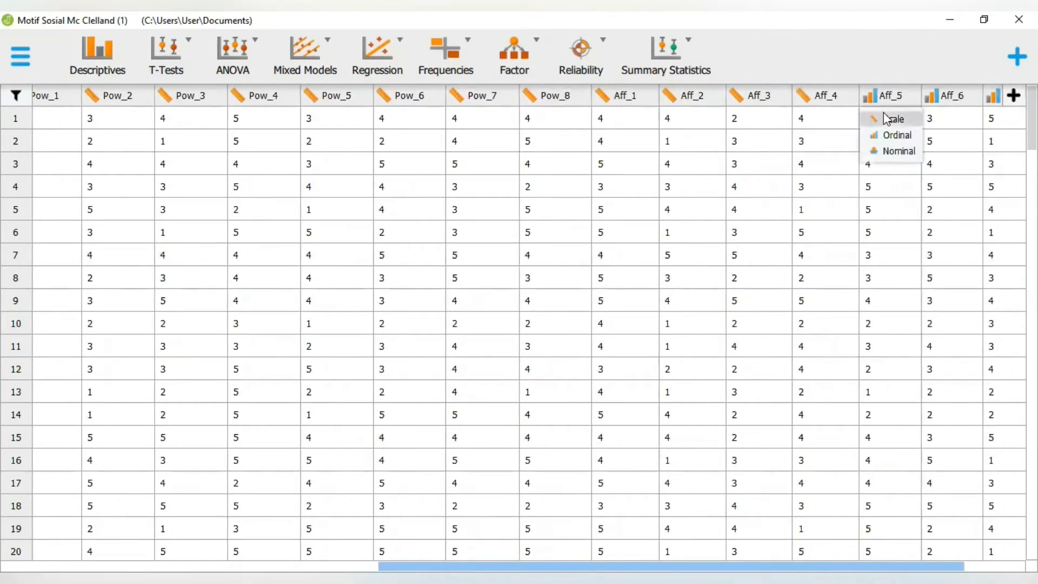
pyautogui.click(886, 118)
pyautogui.click(934, 99)
pyautogui.click(938, 118)
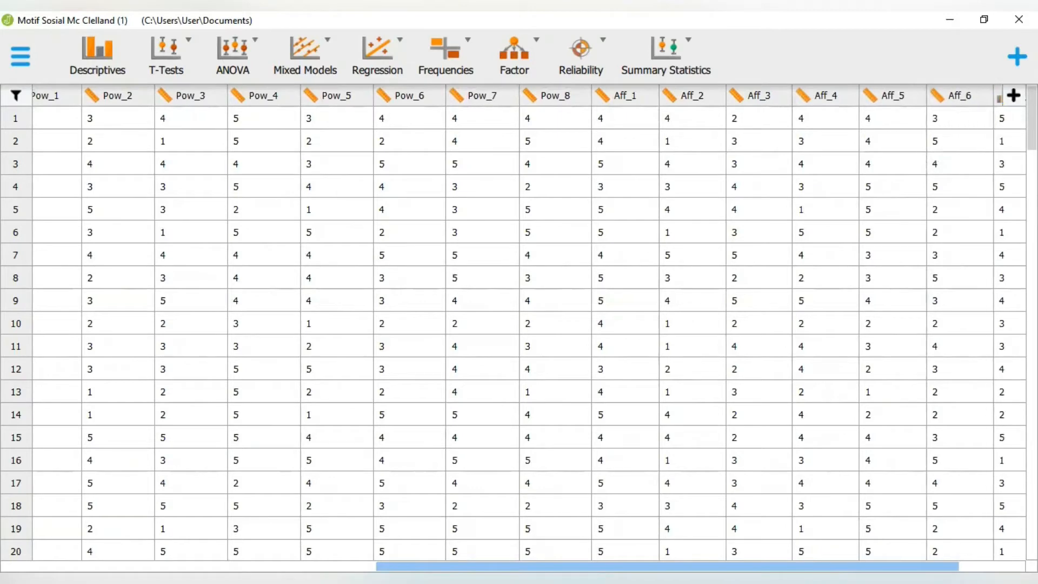
# Set the measurement level of the last two columns, Aff_7 and Aff_8, to Scale
pyautogui.moveTo(698, 567); pyautogui.dragTo(762, 566)
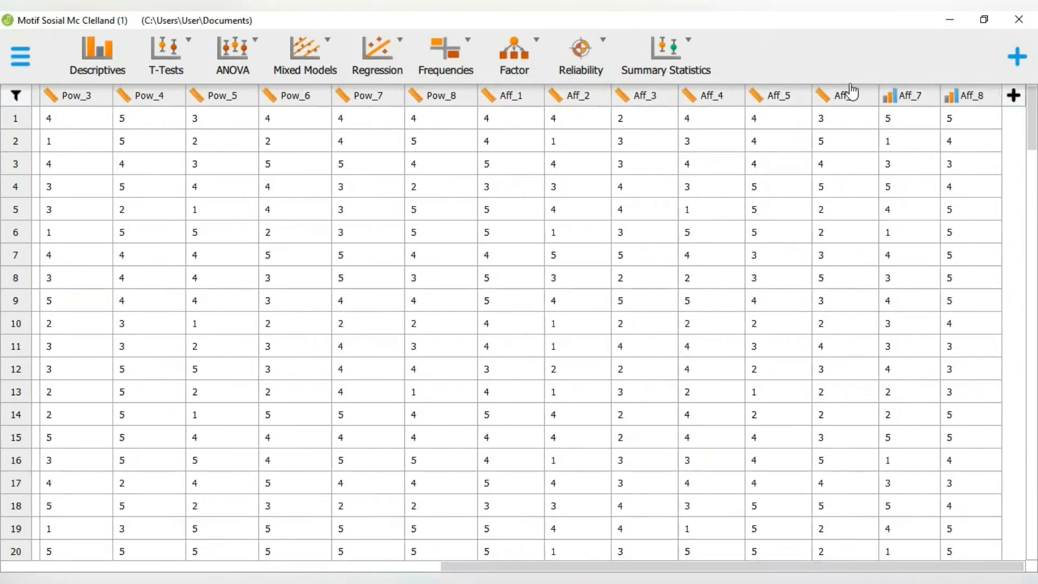
pyautogui.click(889, 97)
pyautogui.click(893, 117)
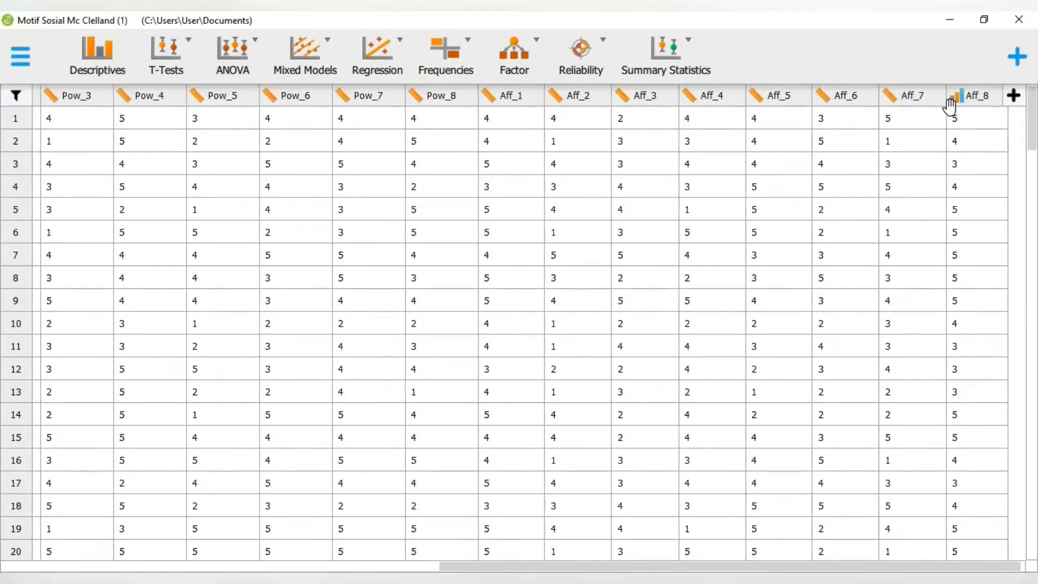
pyautogui.click(956, 98)
pyautogui.click(965, 117)
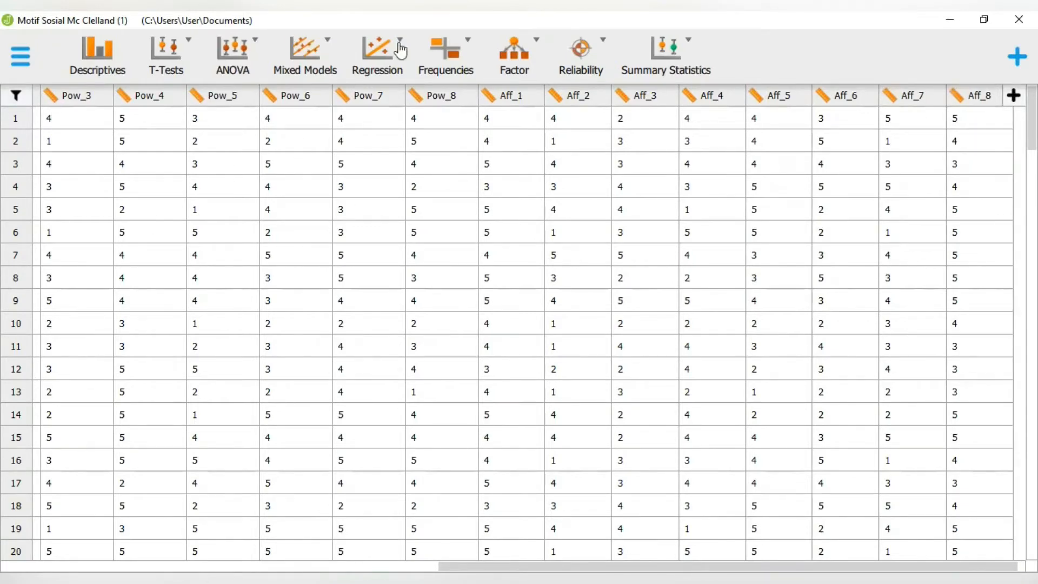
# Start a classical single-test reliability analysis and assign all Ach, Pow and Aff items as variables, leaving out ID
pyautogui.click(587, 61)
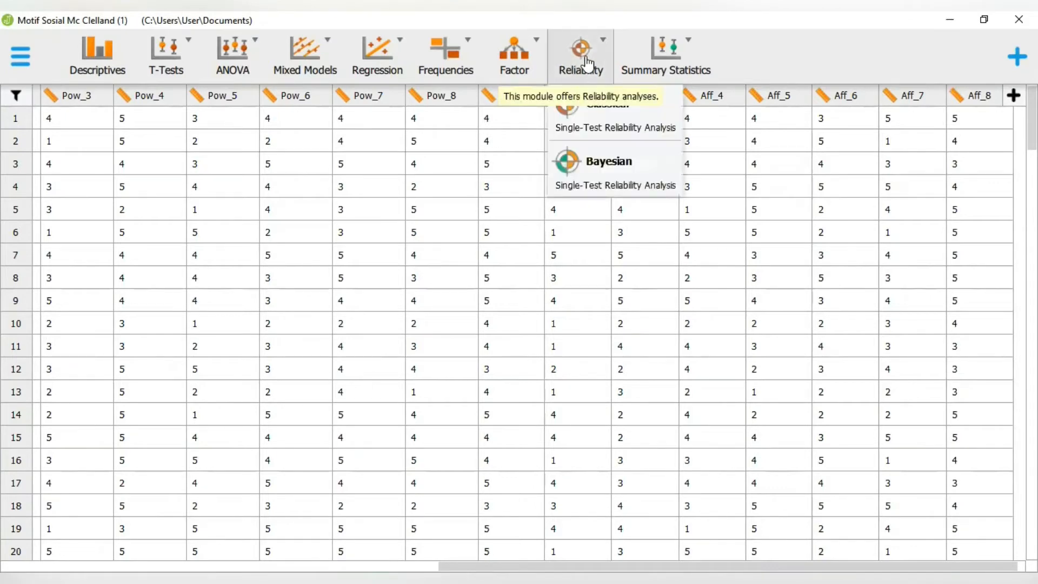
pyautogui.click(608, 132)
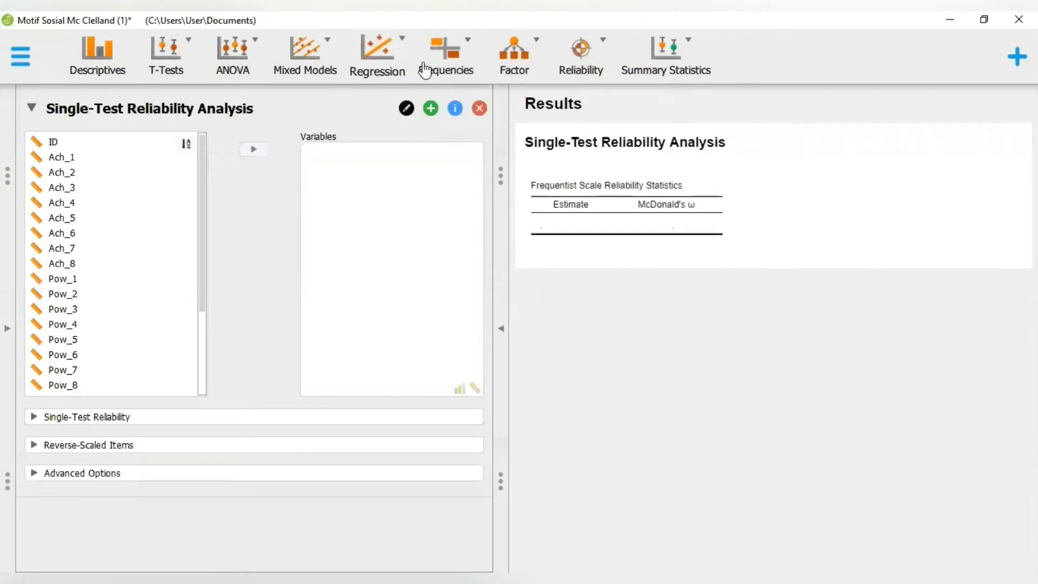
pyautogui.click(106, 172)
pyautogui.hotkey('ctrl', 'a')
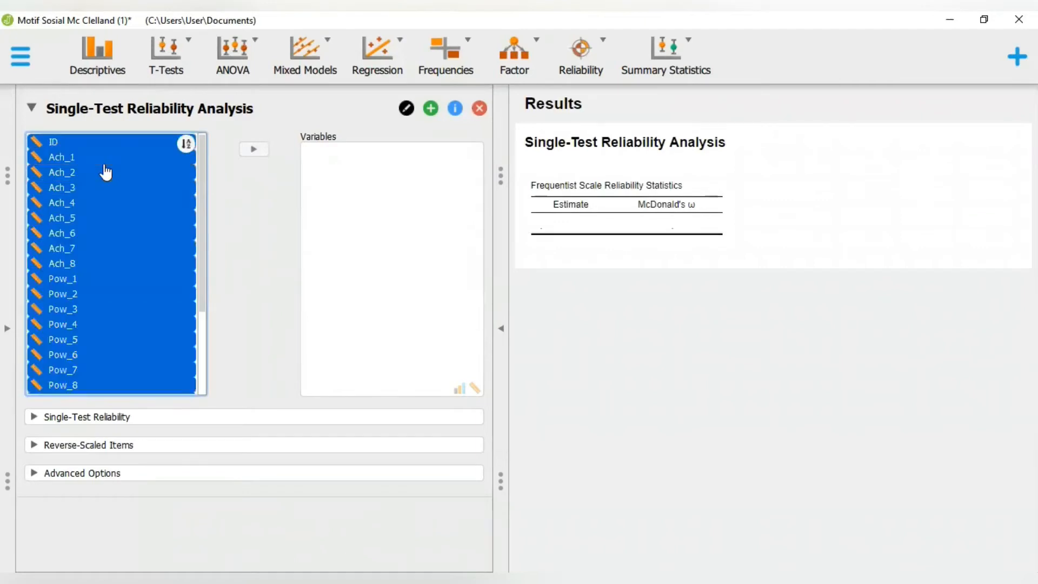
pyautogui.keyDown('ctrl'); pyautogui.click(108, 142); pyautogui.keyUp('ctrl')
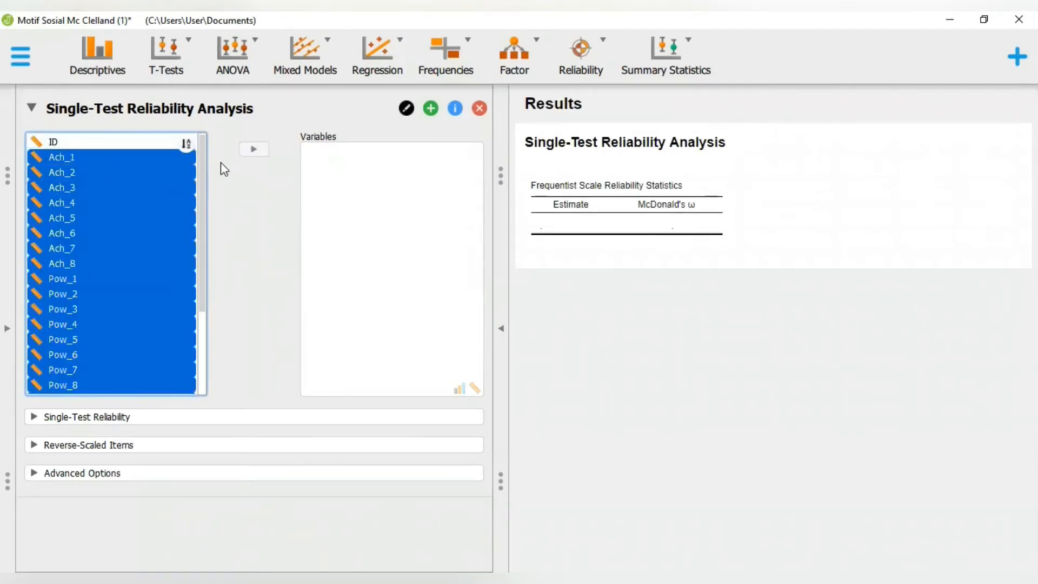
pyautogui.click(254, 149)
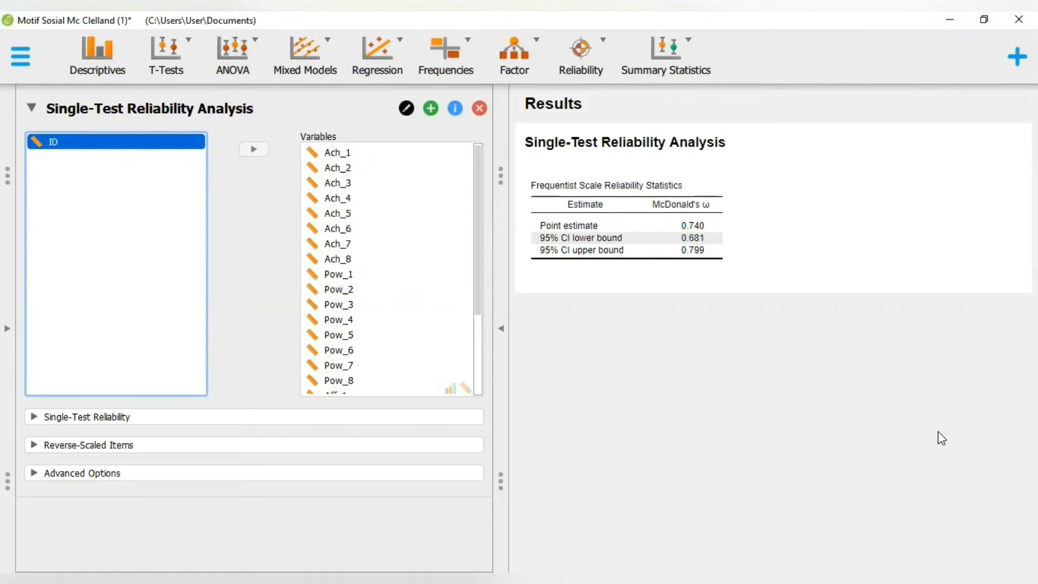
# In the scale statistics of the reliability analysis, enable Cronbach's α and disable McDonald's ω
pyautogui.click(362, 419)
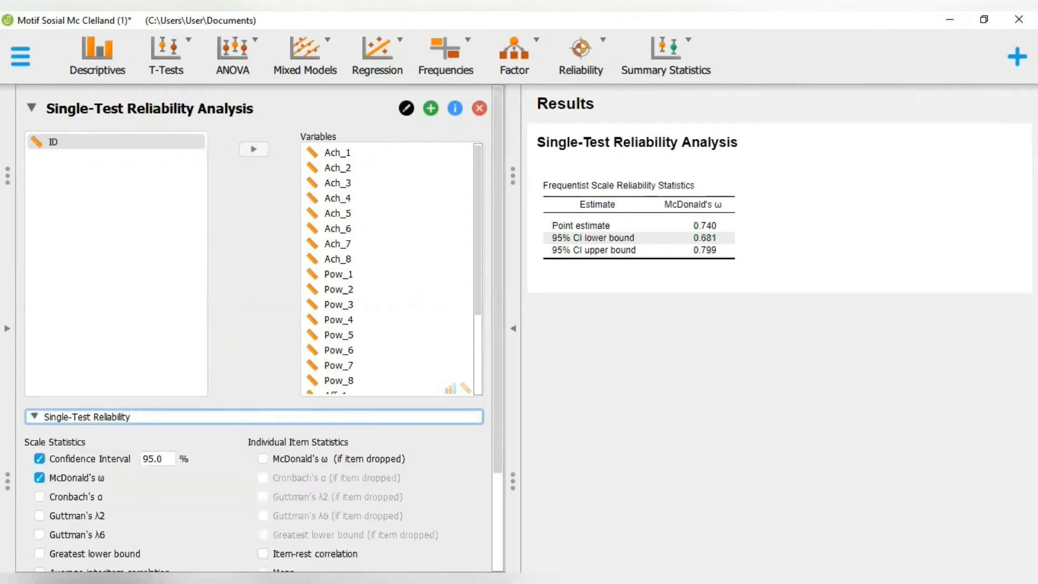
pyautogui.click(70, 498)
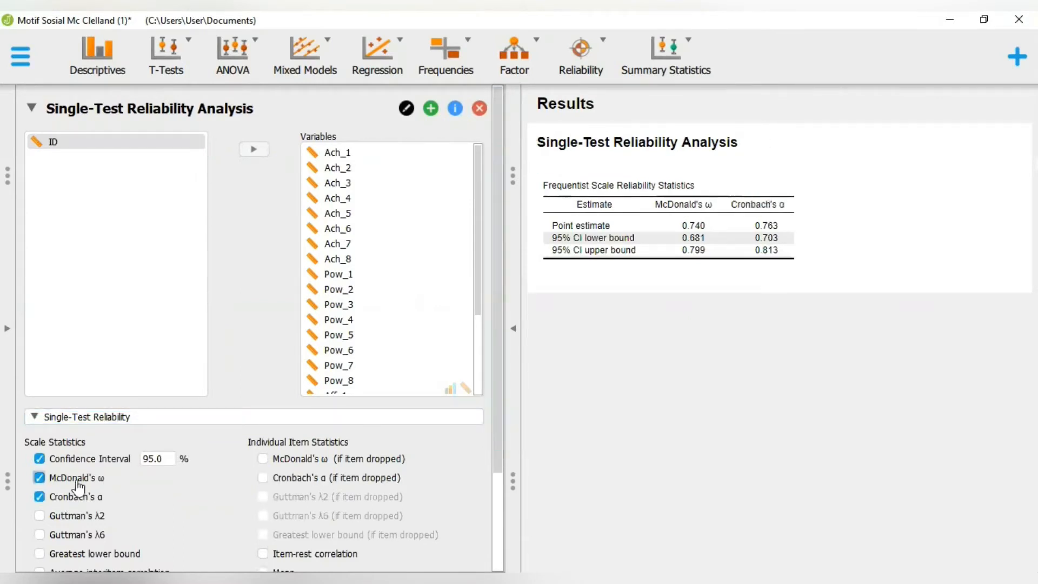
pyautogui.click(78, 480)
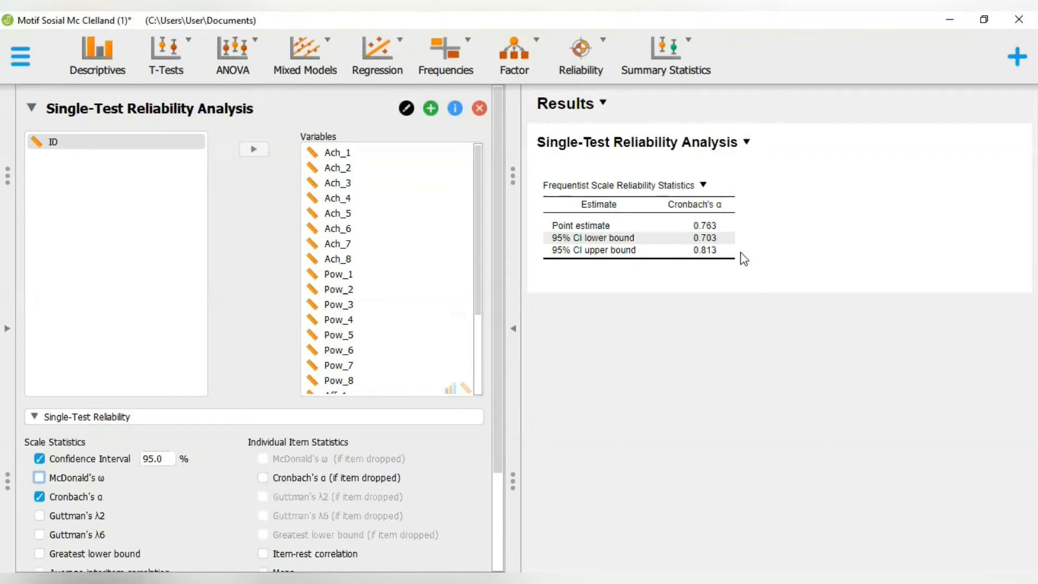
# Add Cronbach's α (if item dropped) and item-rest correlation to the individual item statistics, and view the item table
pyautogui.click(331, 484)
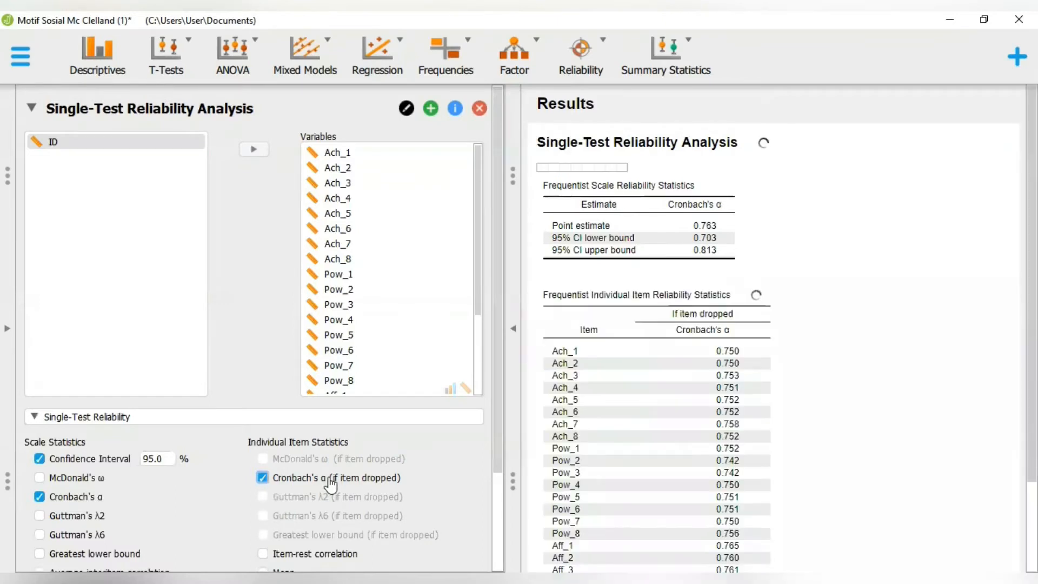
pyautogui.scroll(-3, 331, 484)
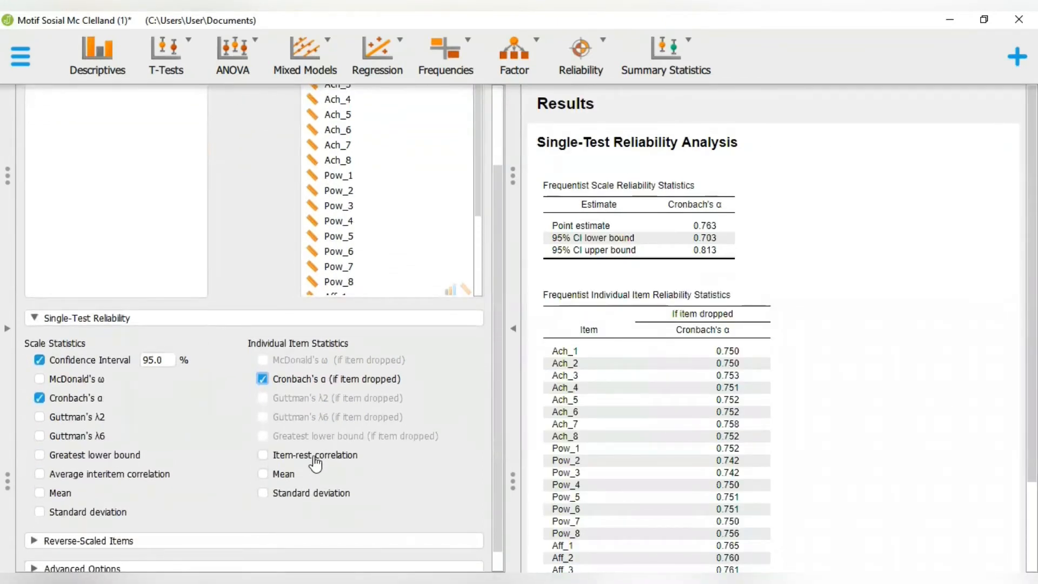
pyautogui.click(316, 460)
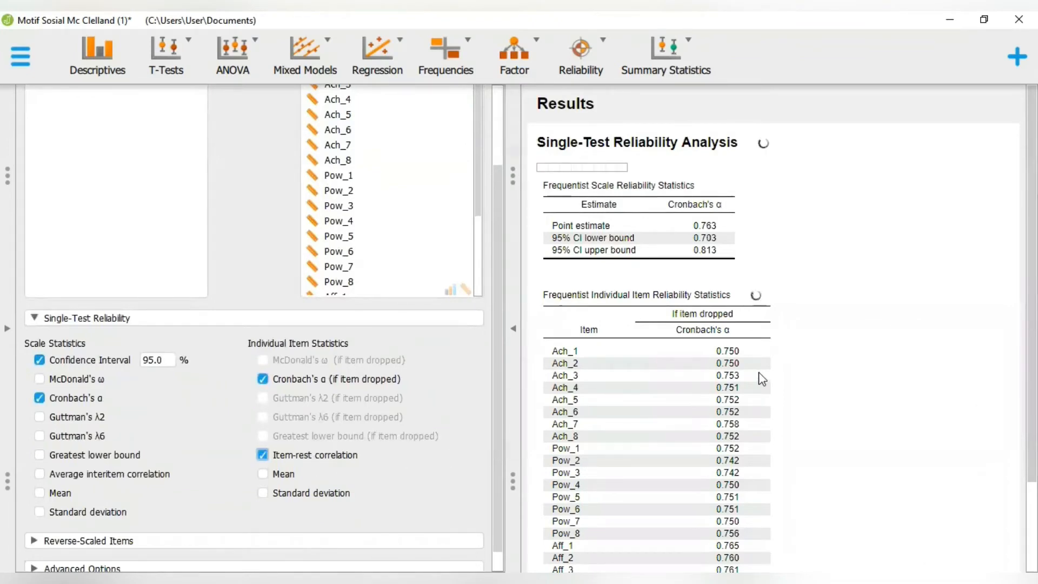
pyautogui.scroll(-1, 761, 365)
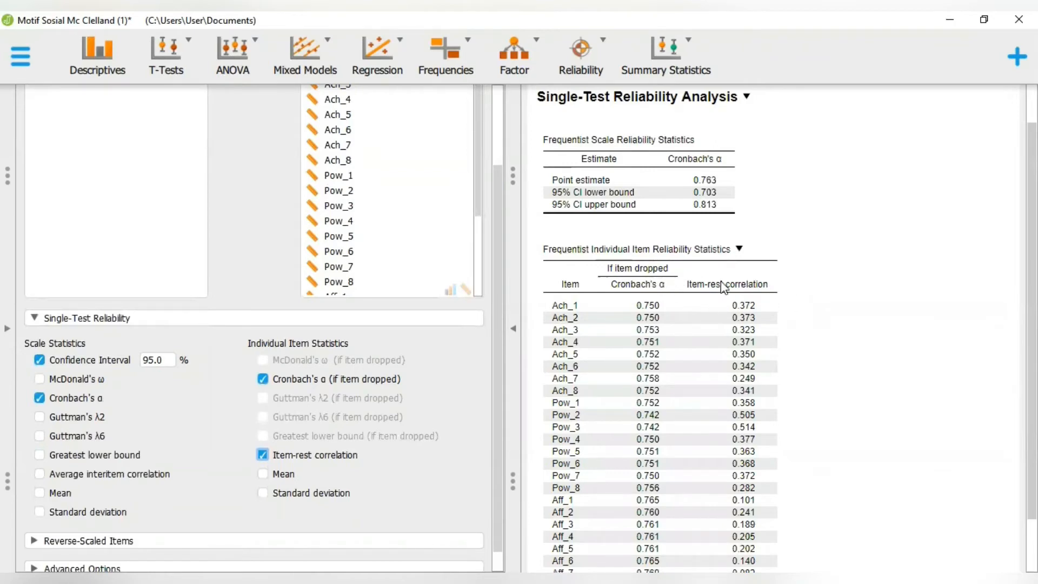
pyautogui.scroll(-3, 733, 331)
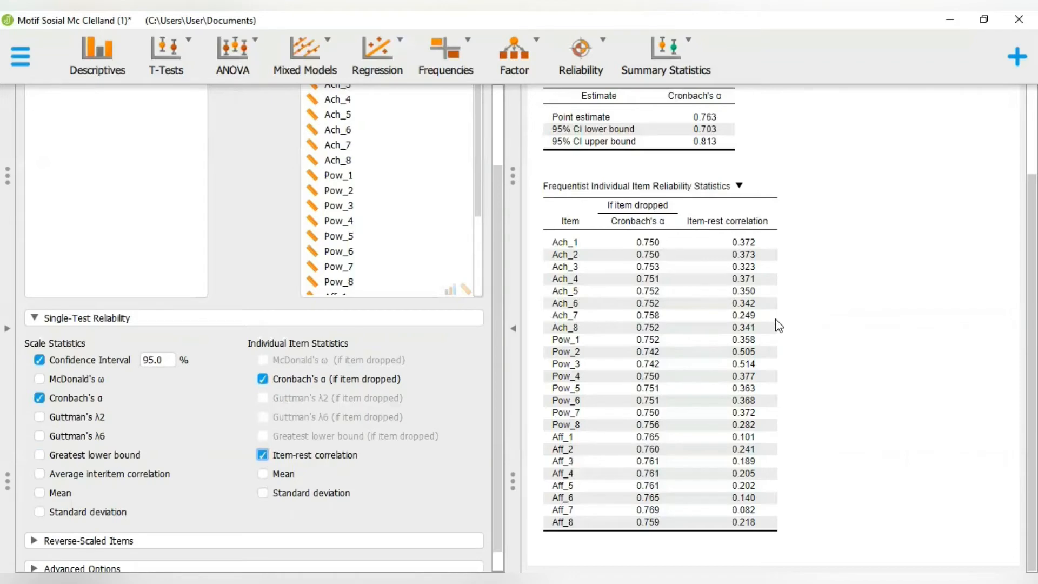
# Create a Descriptive Statistics analysis with all Ach, Pow and Aff items as variables except Pow_2 and Pow_3
pyautogui.click(119, 58)
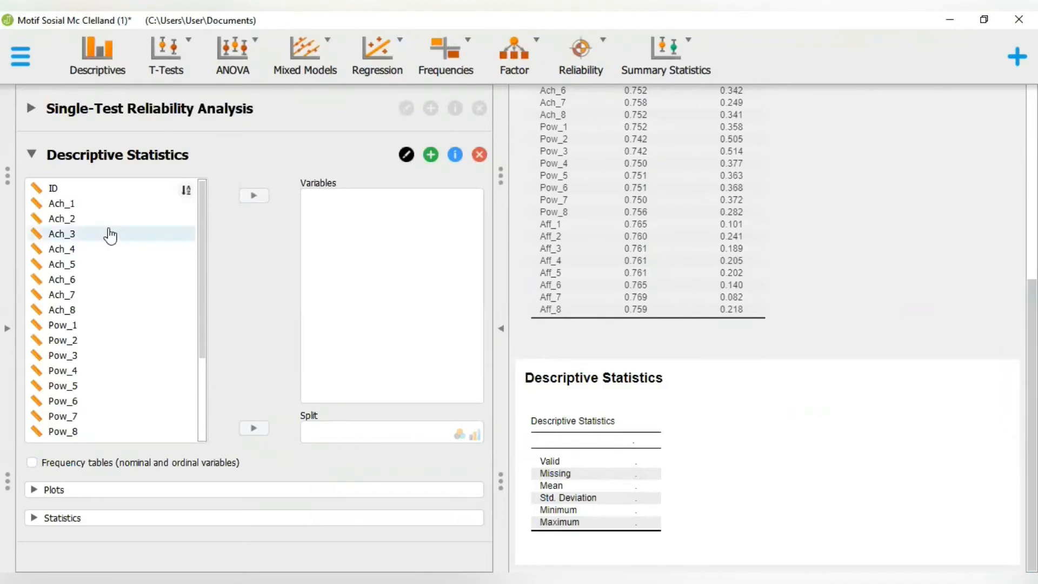
pyautogui.click(88, 208)
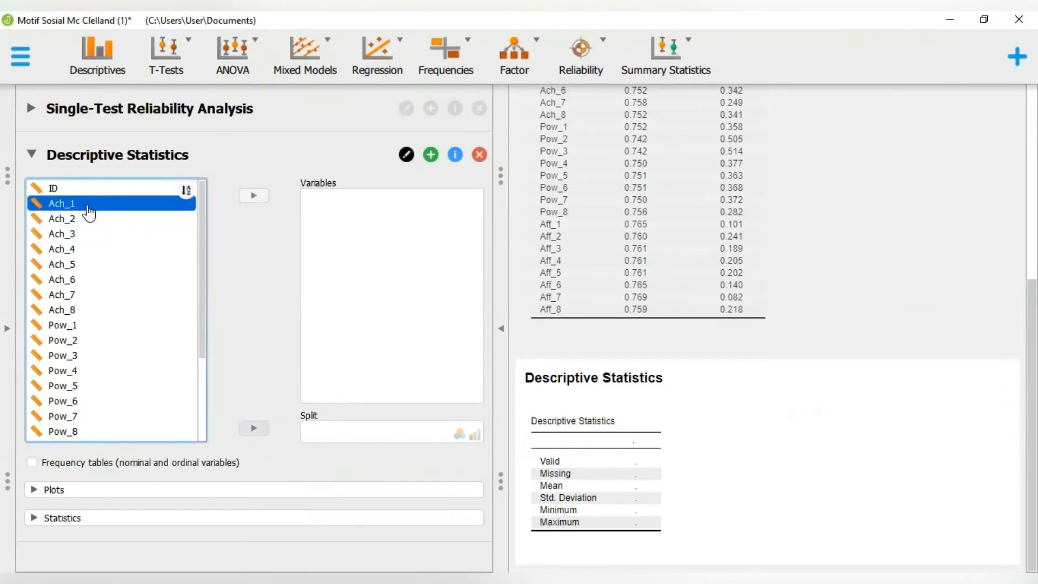
pyautogui.hotkey('ctrl', 'a')
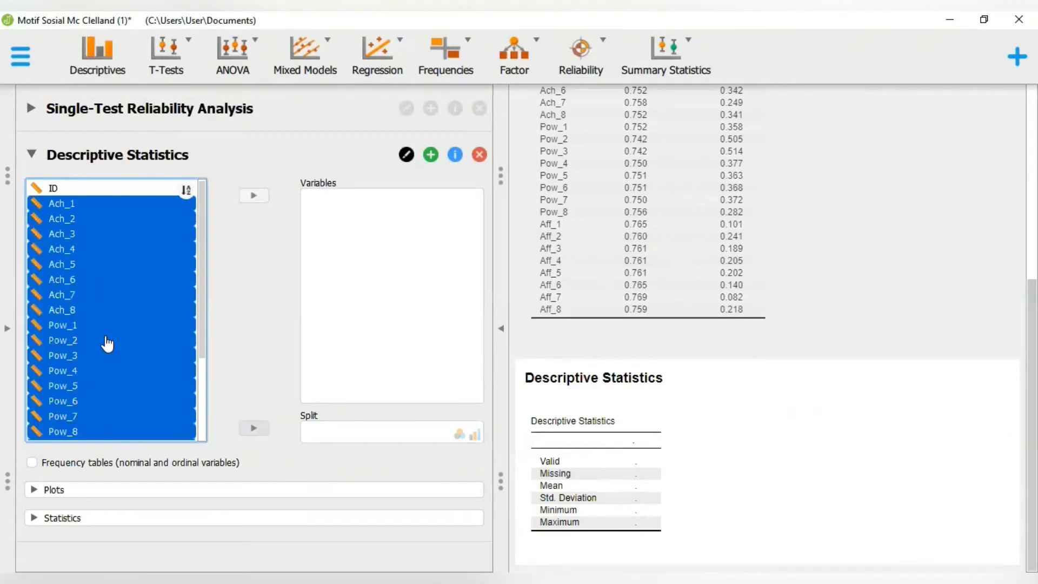
pyautogui.keyDown('ctrl'); pyautogui.click(105, 341); pyautogui.keyUp('ctrl')
pyautogui.keyDown('ctrl'); pyautogui.click(107, 356); pyautogui.keyUp('ctrl')
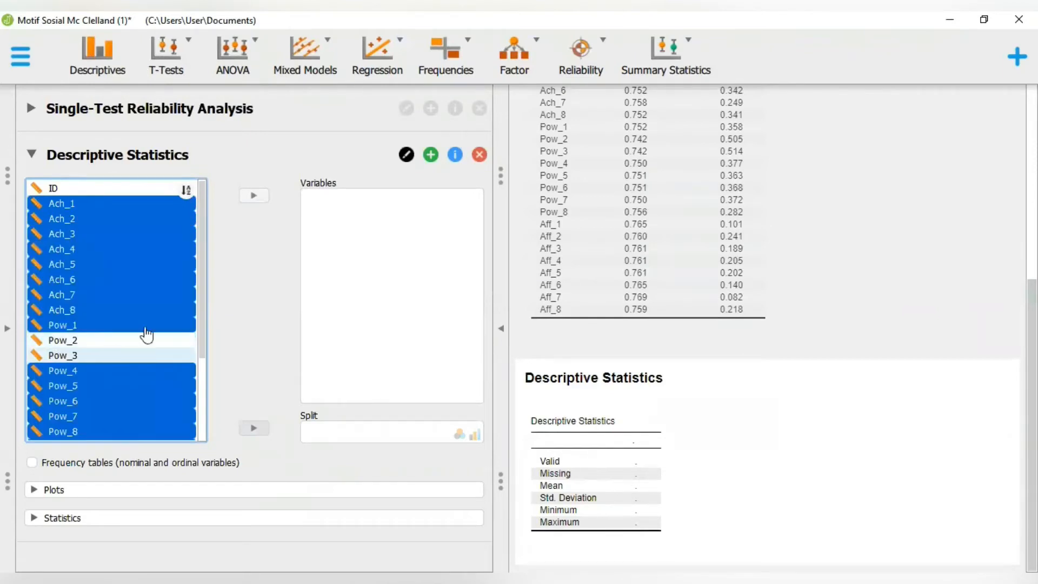
pyautogui.click(254, 196)
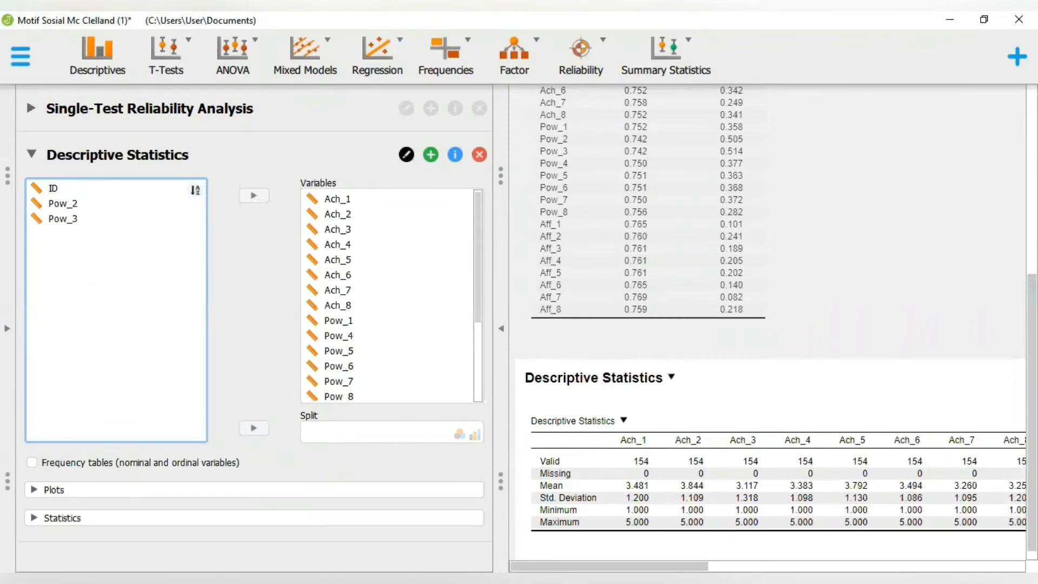
pyautogui.moveTo(610, 567)
pyautogui.mouseDown()
pyautogui.moveTo(927, 567)
pyautogui.moveTo(609, 566)
pyautogui.mouseUp()
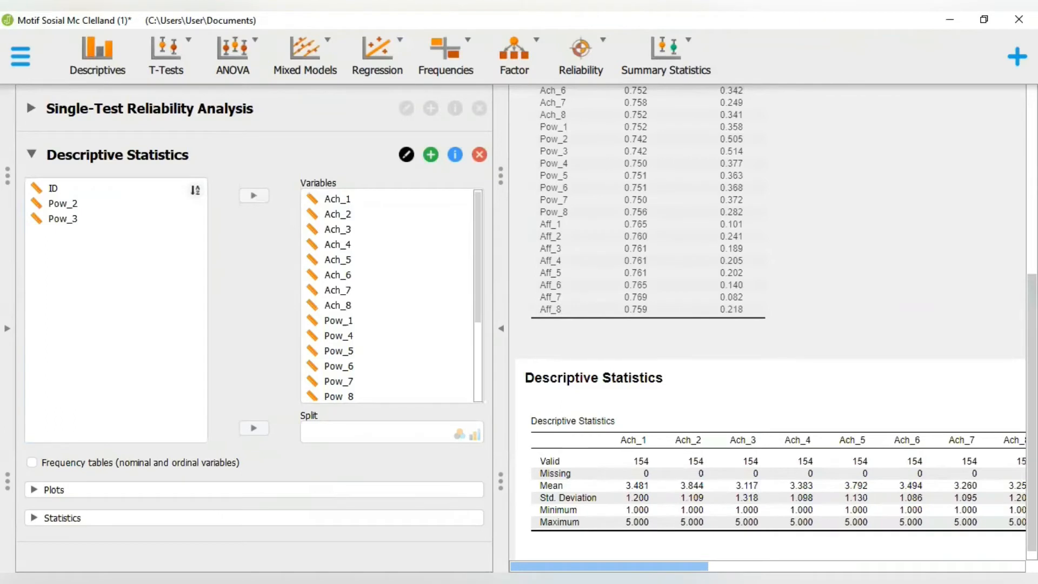
pyautogui.moveTo(609, 566); pyautogui.dragTo(609, 566)
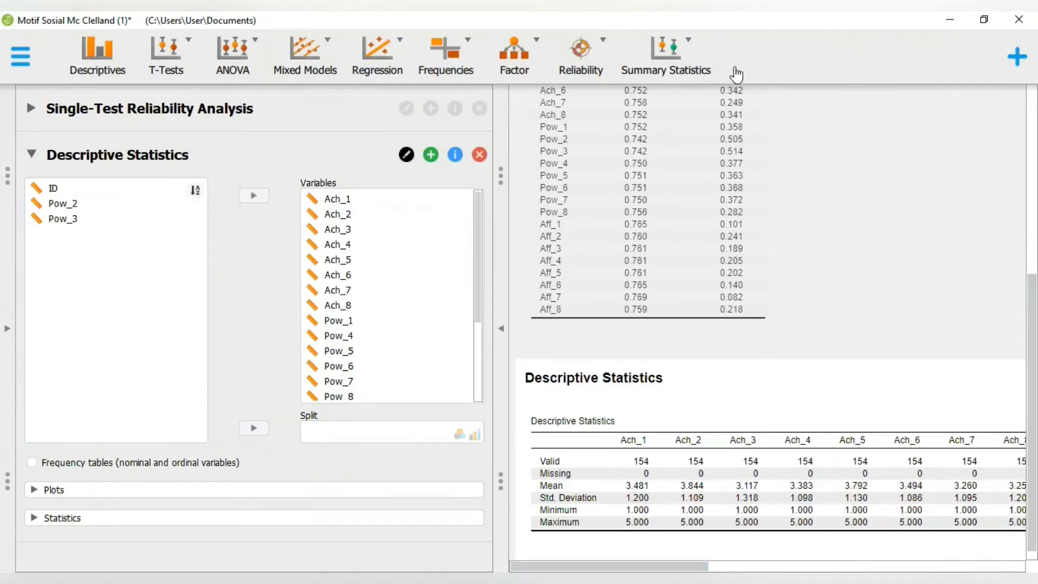
# Add distribution plots with displayed density to the descriptive statistics
pyautogui.click(394, 492)
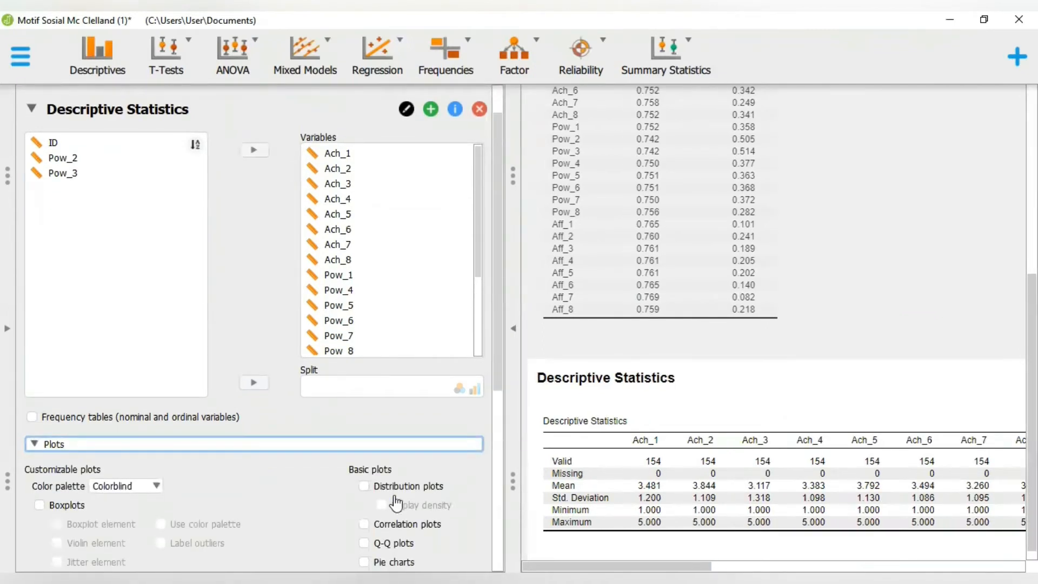
pyautogui.click(401, 486)
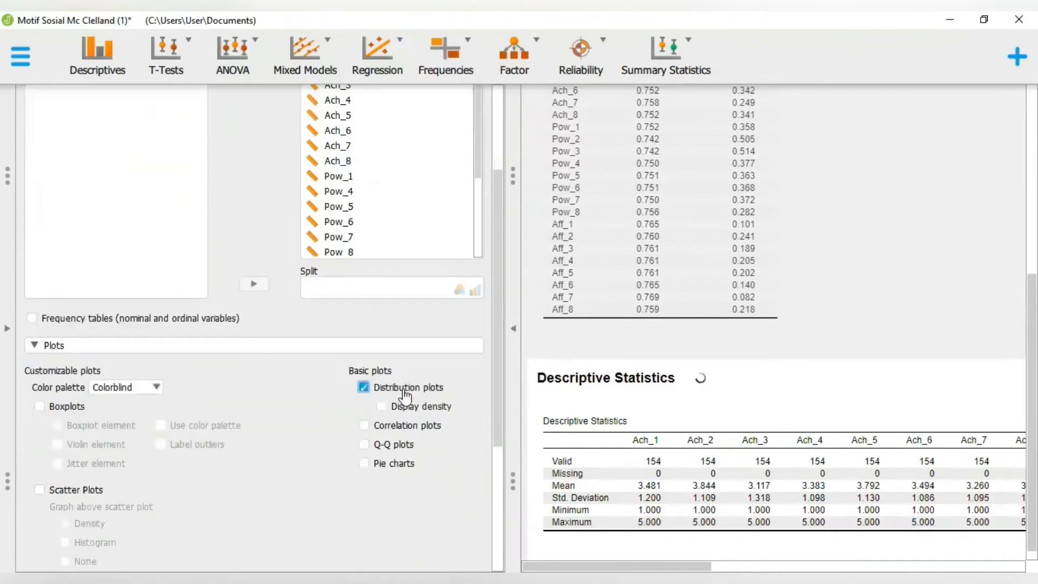
pyautogui.click(417, 414)
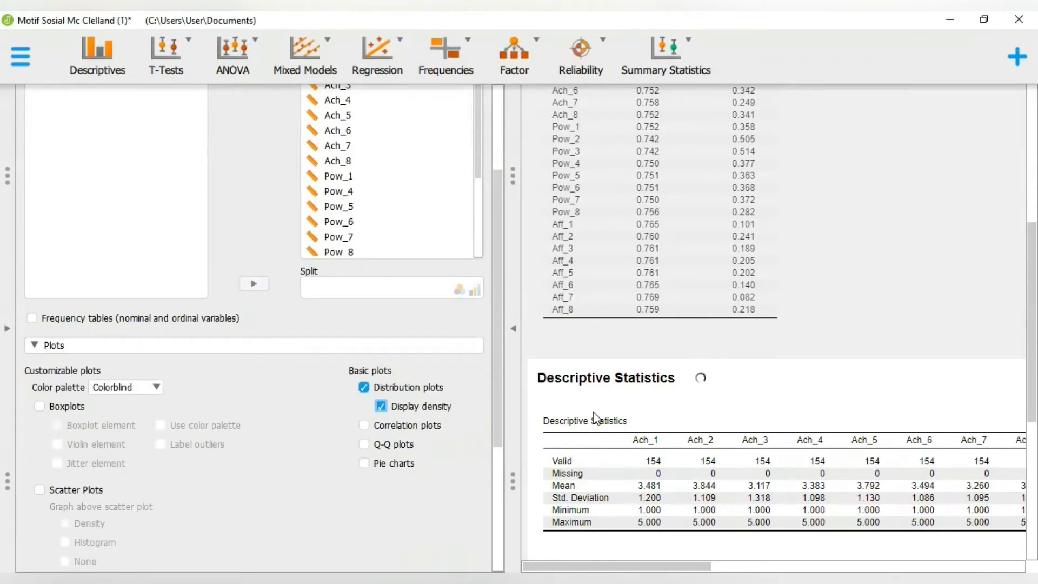
# Examine the descriptive statistics table and the items' distribution plots with the results area widened, and restore the analysis options
pyautogui.scroll(-3, 597, 417)
pyautogui.scroll(-1, 598, 417)
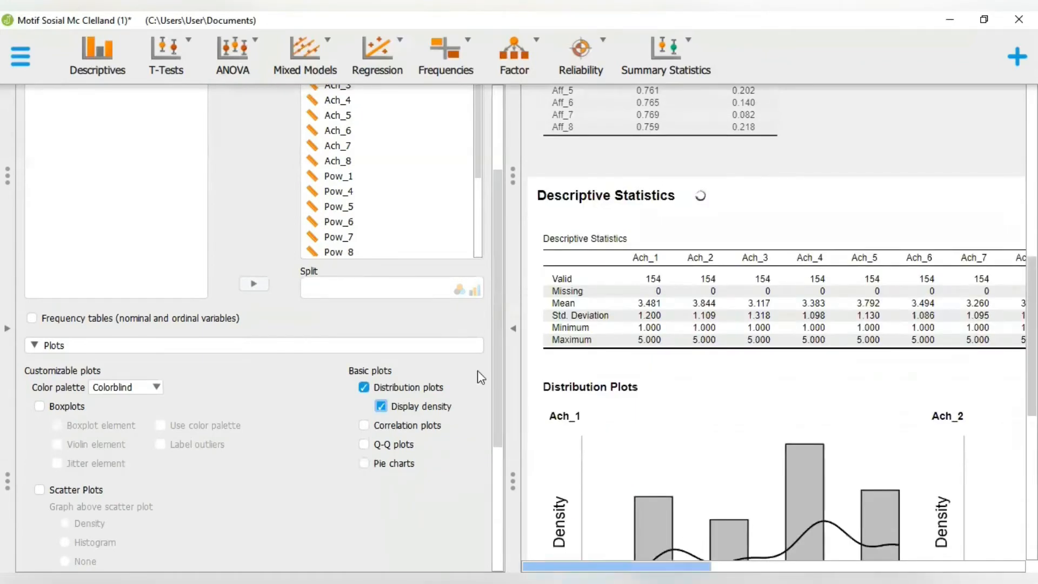
pyautogui.click(513, 328)
pyautogui.scroll(-1, 502, 512)
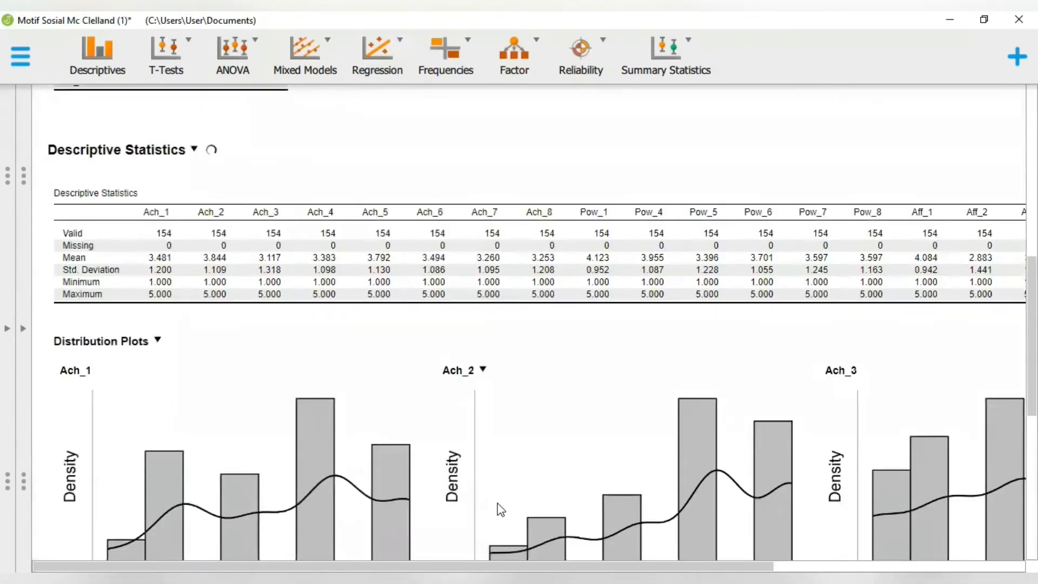
pyautogui.scroll(-6, 501, 511)
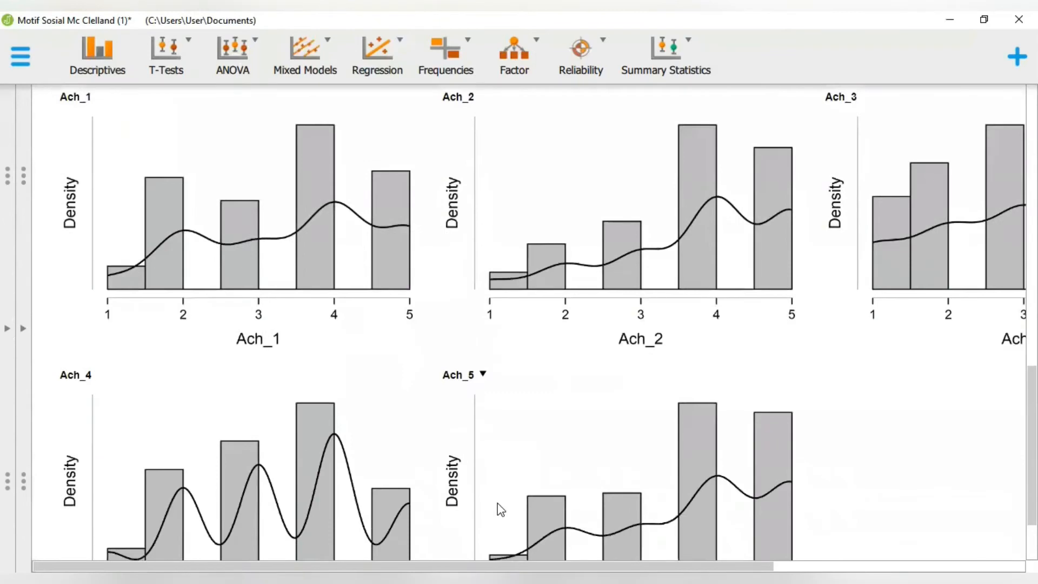
pyautogui.scroll(-2, 501, 510)
pyautogui.scroll(4, 502, 510)
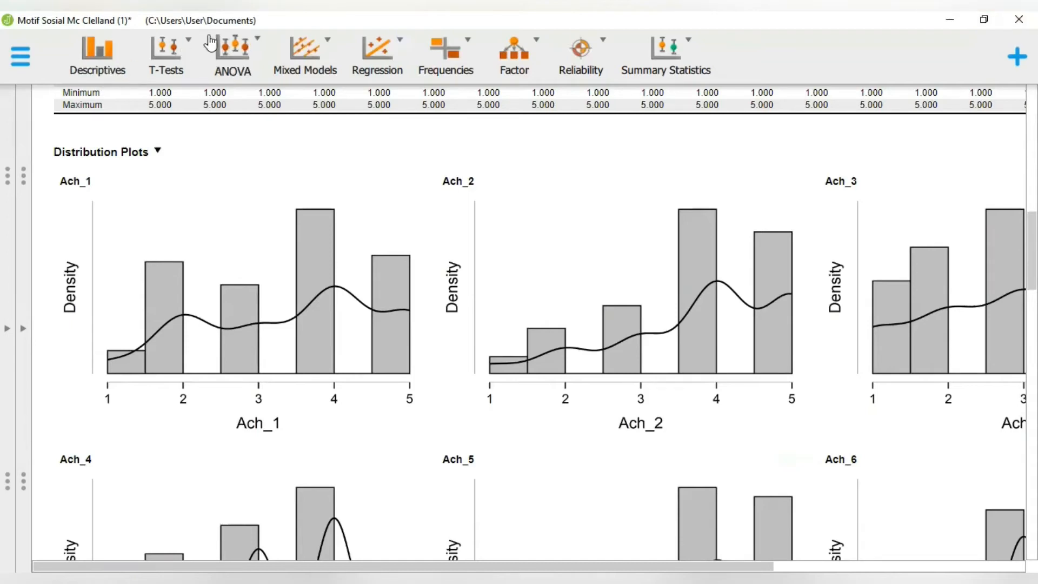
pyautogui.click(23, 330)
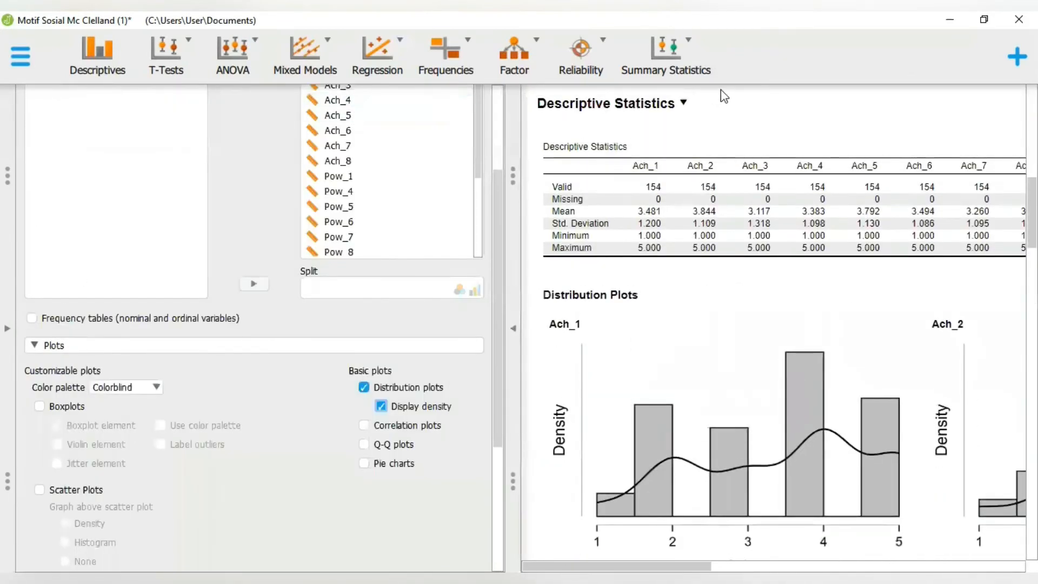
# Start a Confirmatory Factor Analysis and name its first factor ACH
pyautogui.click(516, 62)
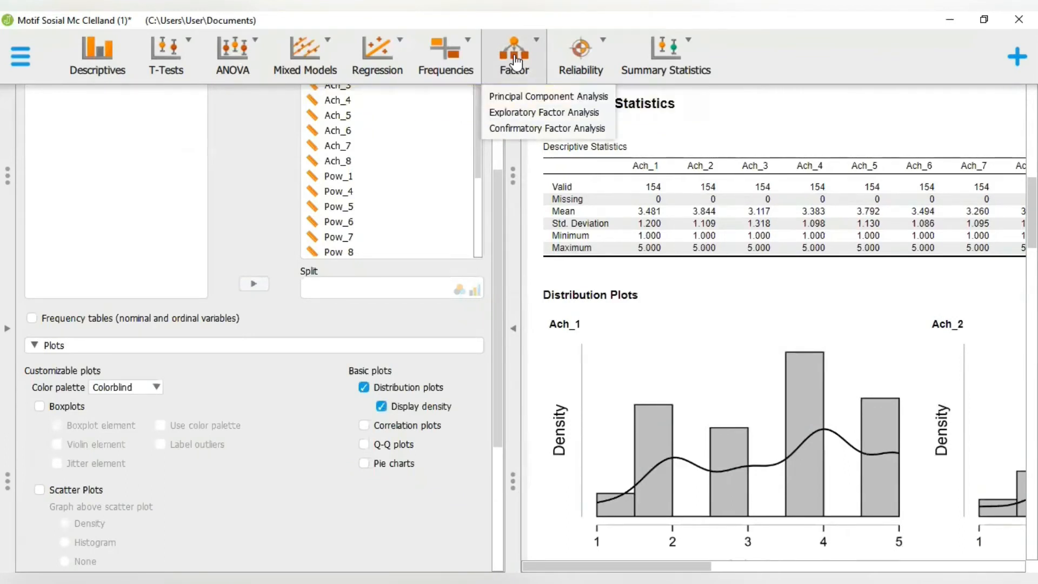
pyautogui.click(511, 127)
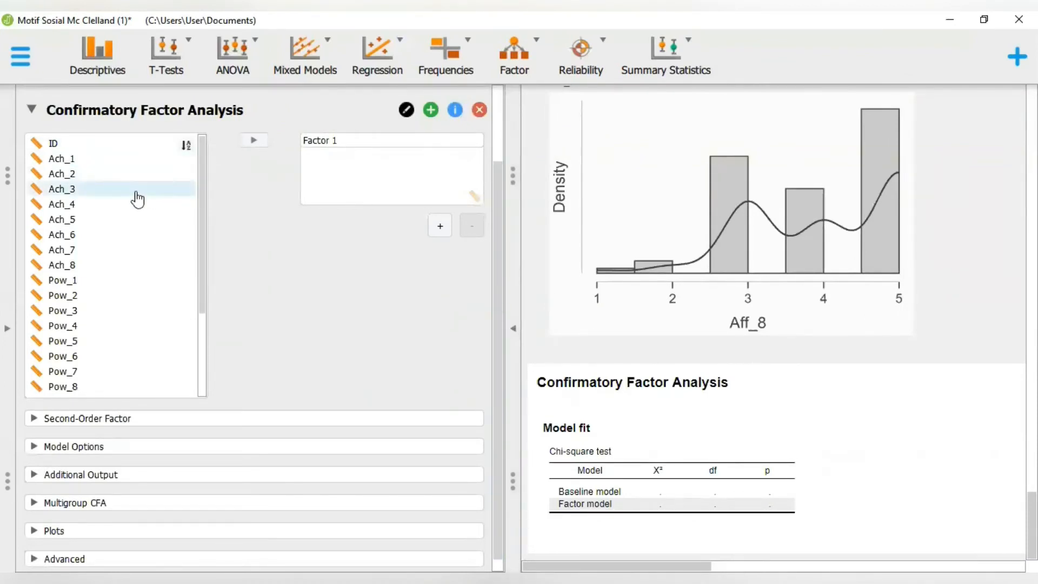
pyautogui.doubleClick(388, 134)
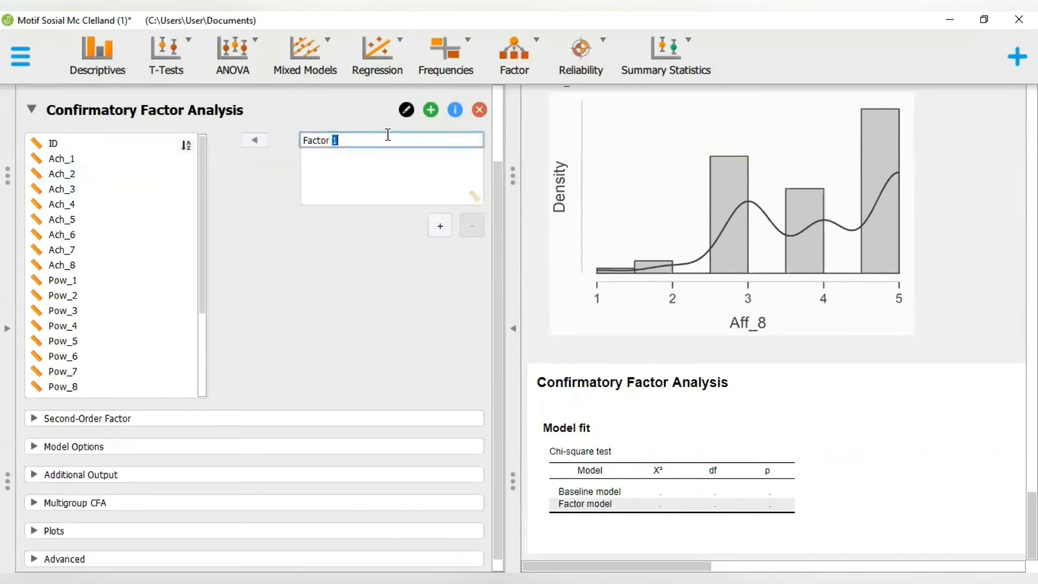
pyautogui.press('BackSpace')
pyautogui.write('ACH')
# Add a second factor to the confirmatory factor analysis and name it POW
pyautogui.click(440, 226)
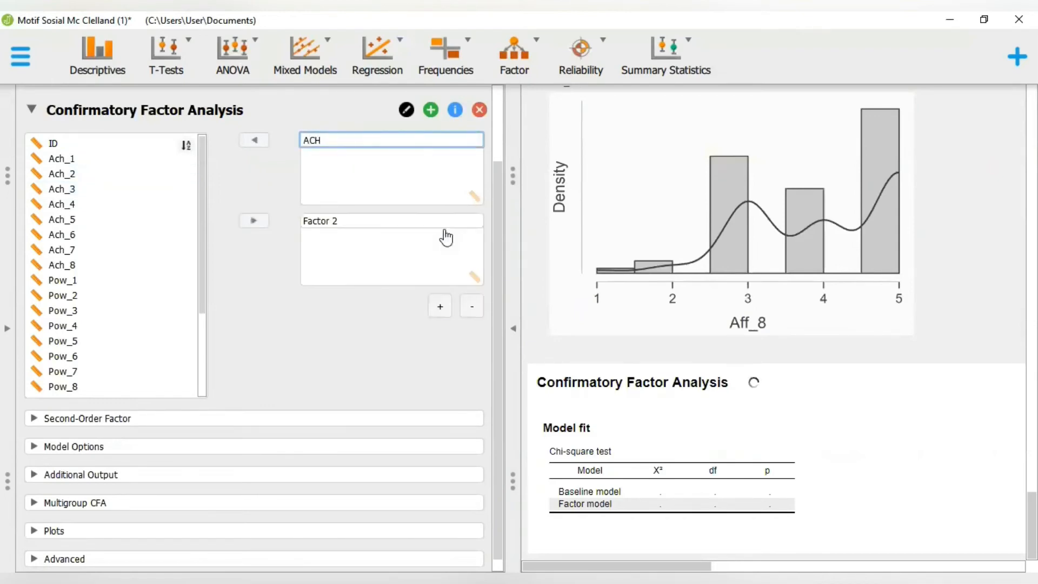
pyautogui.doubleClick(445, 225)
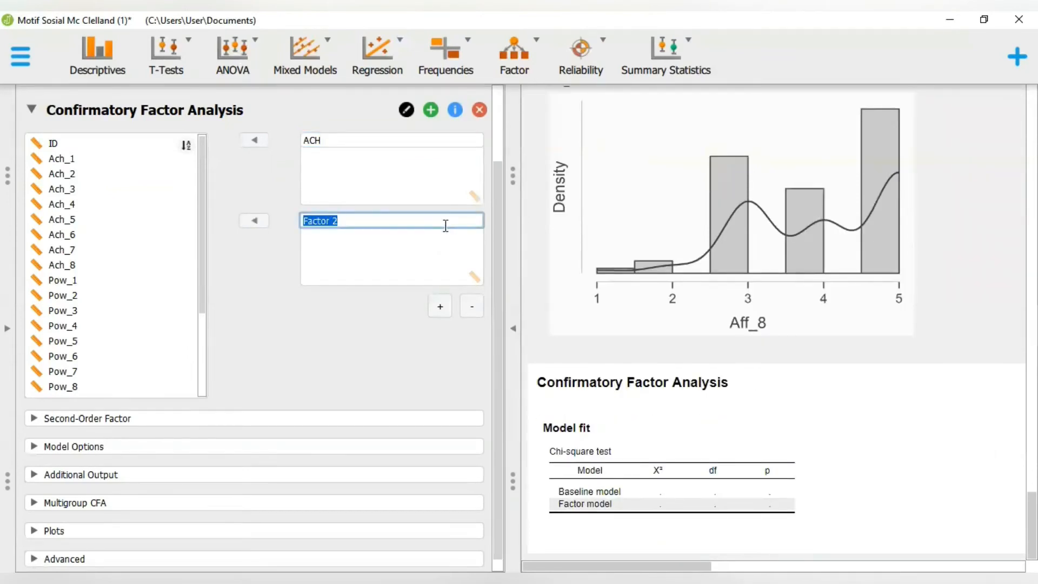
pyautogui.press('BackSpace')
pyautogui.write('POW')
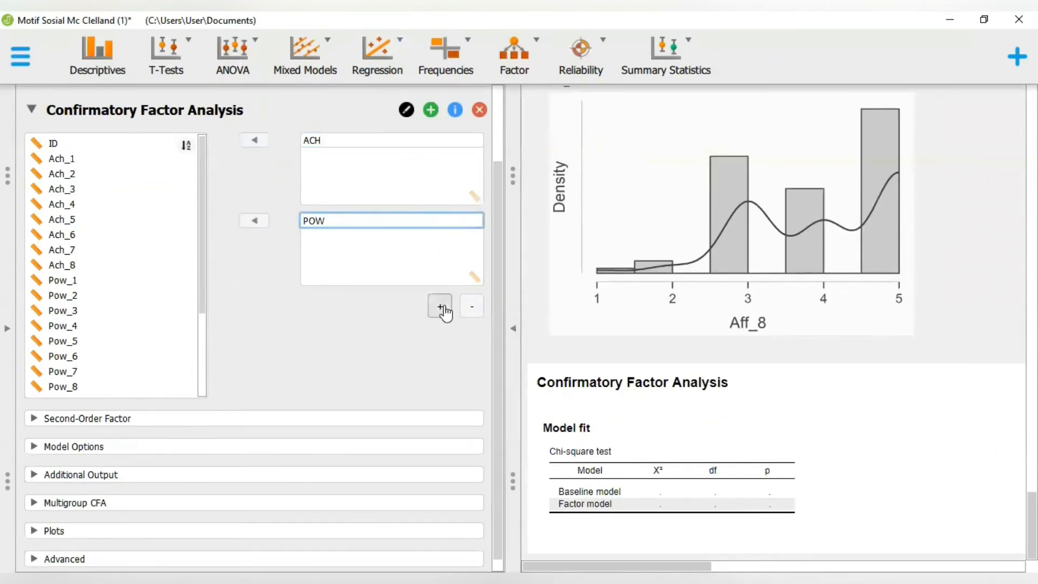
# Add a third factor to the confirmatory factor analysis and name it AFF
pyautogui.click(442, 308)
pyautogui.click(447, 301)
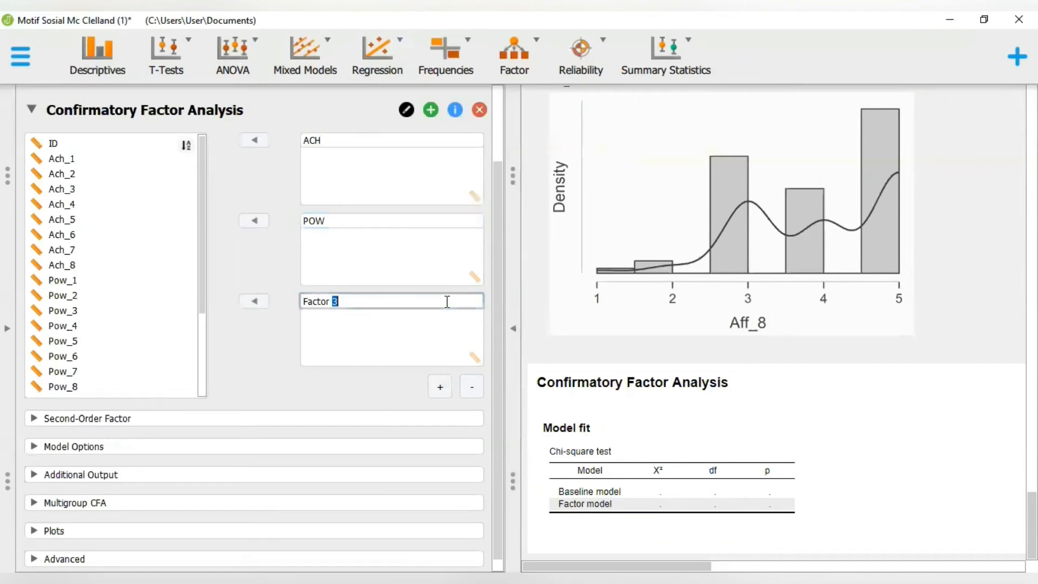
pyautogui.hotkey('ctrl', 'a')
pyautogui.press('BackSpace')
pyautogui.write('AFF')
# Assign the items Ach_1 through Ach_8 to the ACH factor
pyautogui.click(108, 158)
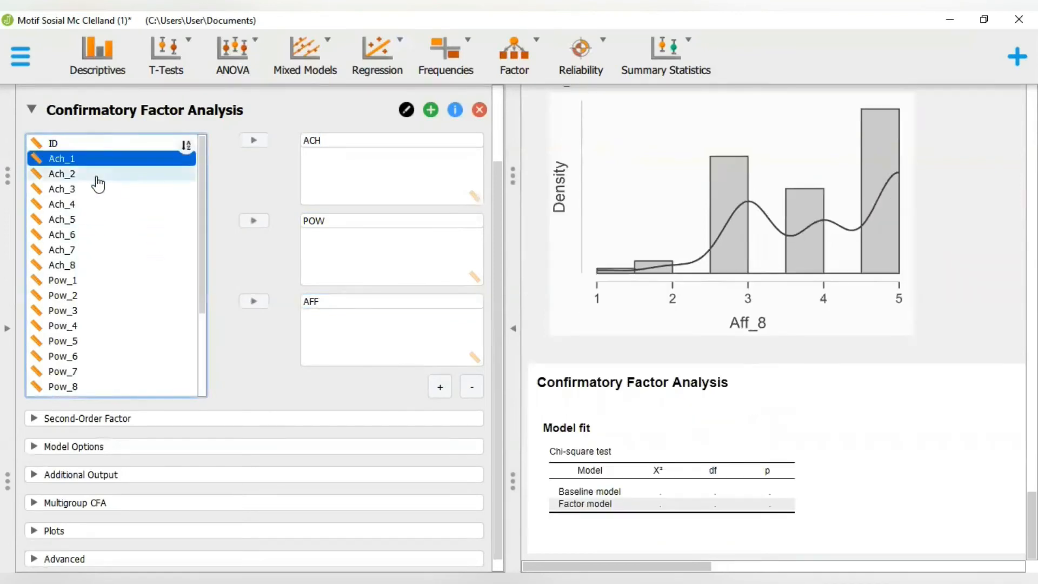
pyautogui.keyDown('ctrl'); pyautogui.click(99, 175); pyautogui.keyUp('ctrl')
pyautogui.keyDown('ctrl'); pyautogui.click(96, 189); pyautogui.keyUp('ctrl')
pyautogui.keyDown('ctrl'); pyautogui.click(91, 205); pyautogui.keyUp('ctrl')
pyautogui.keyDown('ctrl'); pyautogui.click(87, 219); pyautogui.keyUp('ctrl')
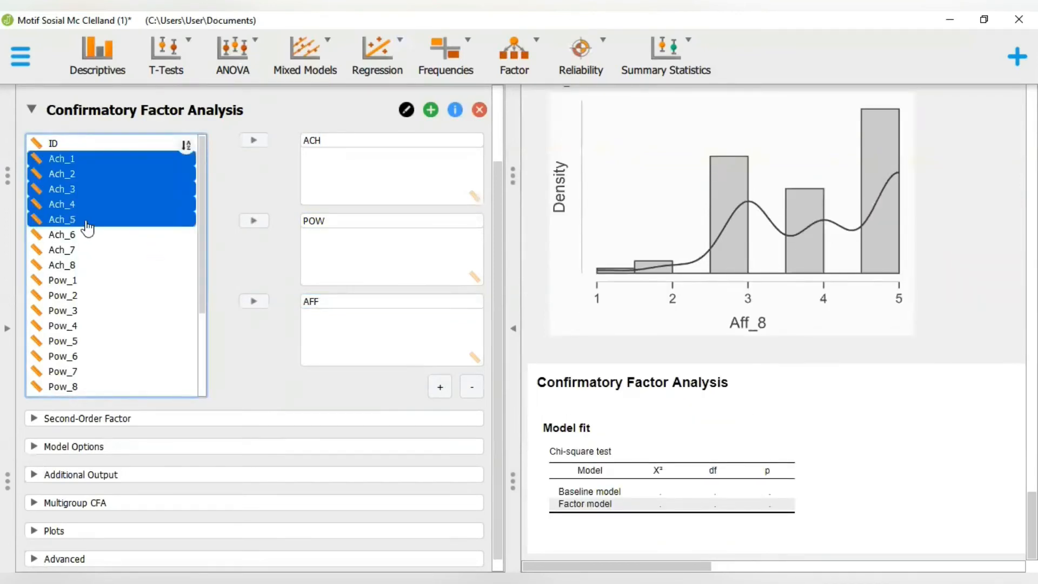
pyautogui.keyDown('ctrl'); pyautogui.click(83, 236); pyautogui.keyUp('ctrl')
pyautogui.keyDown('ctrl'); pyautogui.click(79, 250); pyautogui.keyUp('ctrl')
pyautogui.keyDown('ctrl'); pyautogui.click(77, 265); pyautogui.keyUp('ctrl')
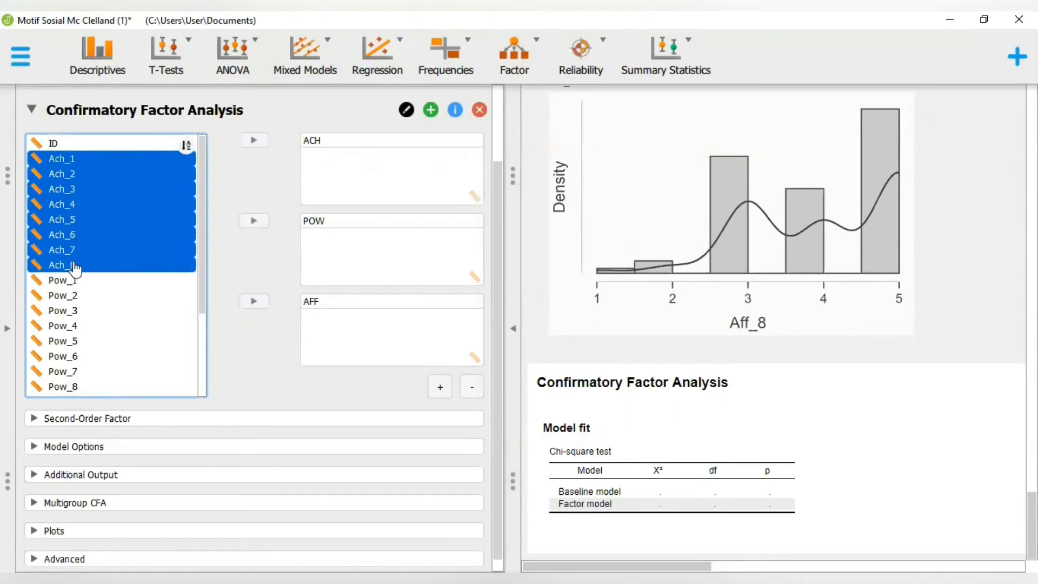
pyautogui.click(254, 140)
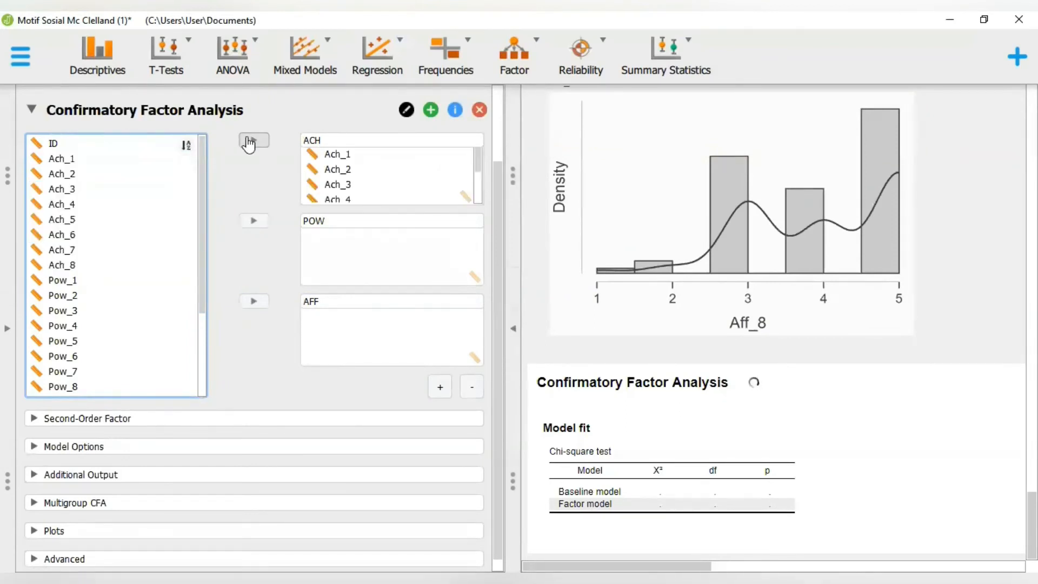
# Assign the items Pow_1 through Pow_8 to the POW factor
pyautogui.click(111, 282)
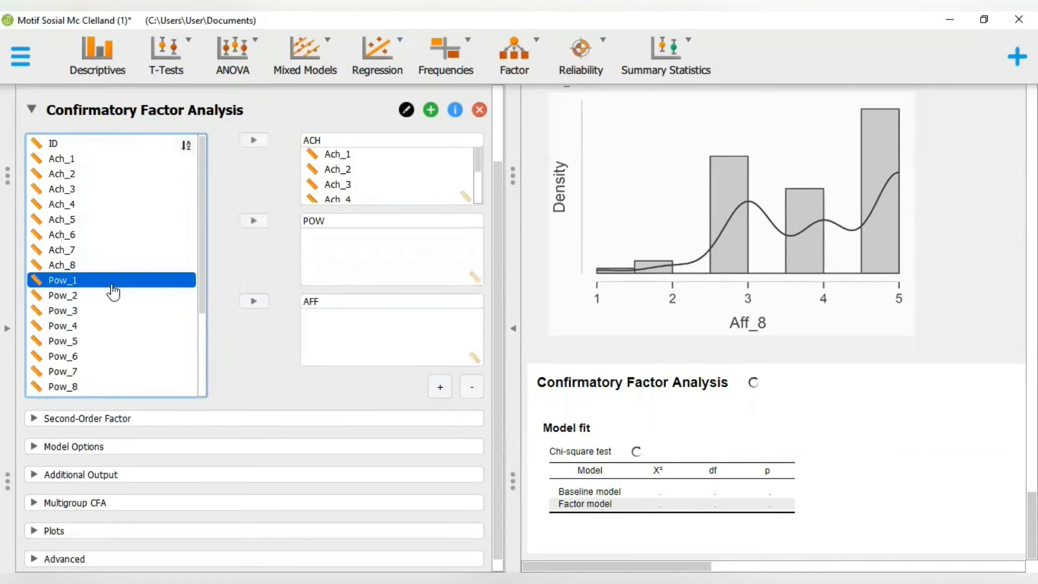
pyautogui.keyDown('ctrl'); pyautogui.click(103, 296); pyautogui.keyUp('ctrl')
pyautogui.keyDown('ctrl'); pyautogui.click(93, 312); pyautogui.keyUp('ctrl')
pyautogui.keyDown('ctrl'); pyautogui.click(84, 326); pyautogui.keyUp('ctrl')
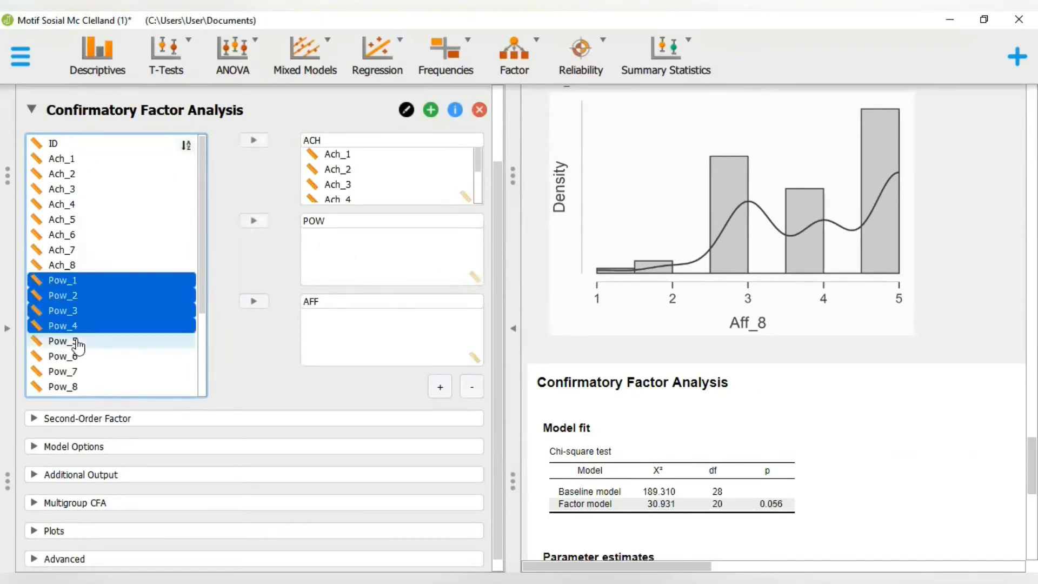
pyautogui.keyDown('ctrl'); pyautogui.click(75, 341); pyautogui.keyUp('ctrl')
pyautogui.keyDown('ctrl'); pyautogui.click(72, 357); pyautogui.keyUp('ctrl')
pyautogui.keyDown('ctrl'); pyautogui.click(68, 372); pyautogui.keyUp('ctrl')
pyautogui.keyDown('ctrl'); pyautogui.click(63, 387); pyautogui.keyUp('ctrl')
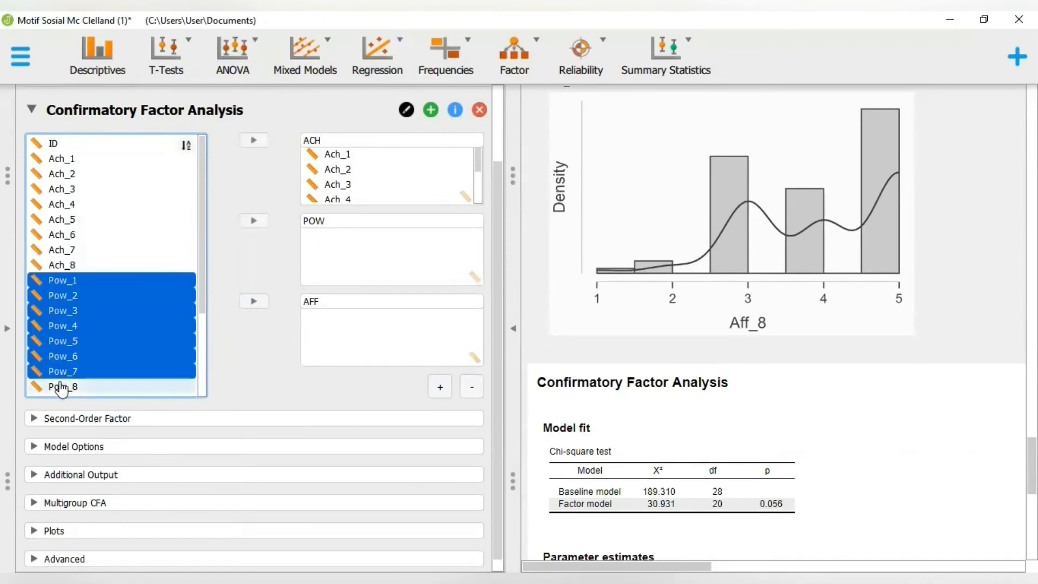
pyautogui.click(253, 220)
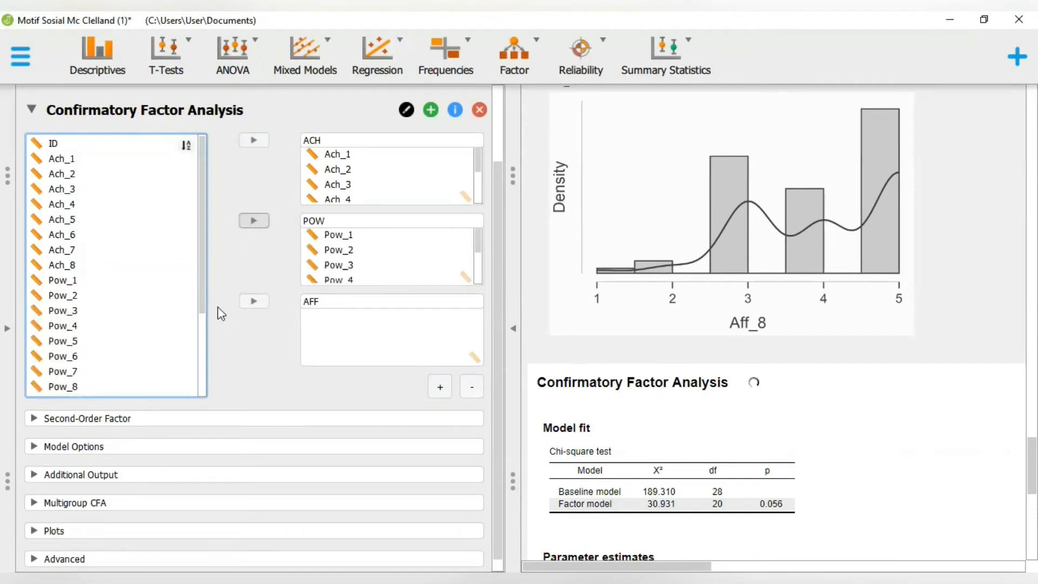
# Assign the items Aff_1 through Aff_8 to the AFF factor
pyautogui.click(203, 372)
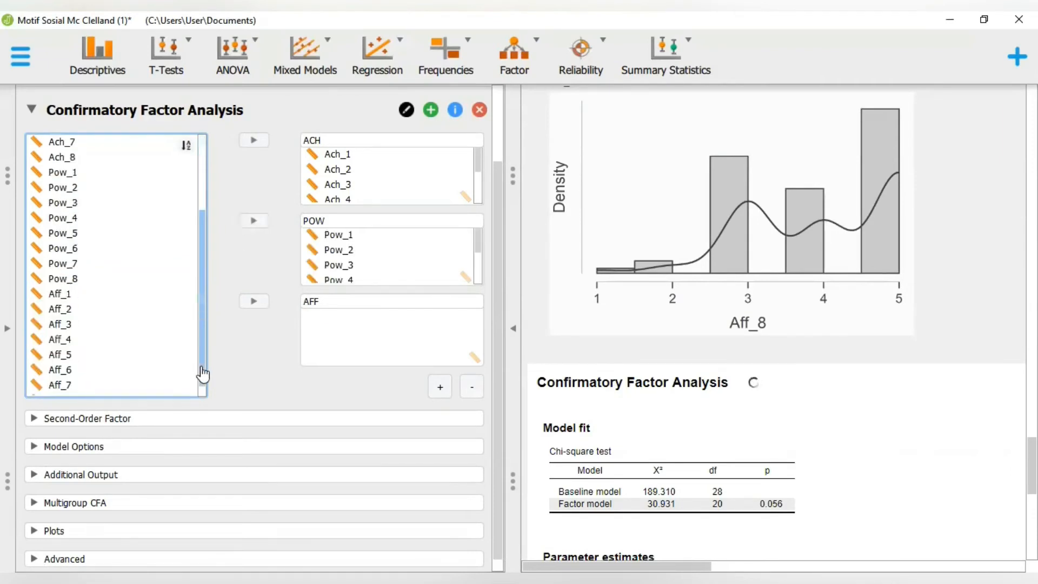
pyautogui.click(130, 297)
pyautogui.keyDown('ctrl'); pyautogui.click(115, 310); pyautogui.keyUp('ctrl')
pyautogui.keyDown('ctrl'); pyautogui.click(108, 325); pyautogui.keyUp('ctrl')
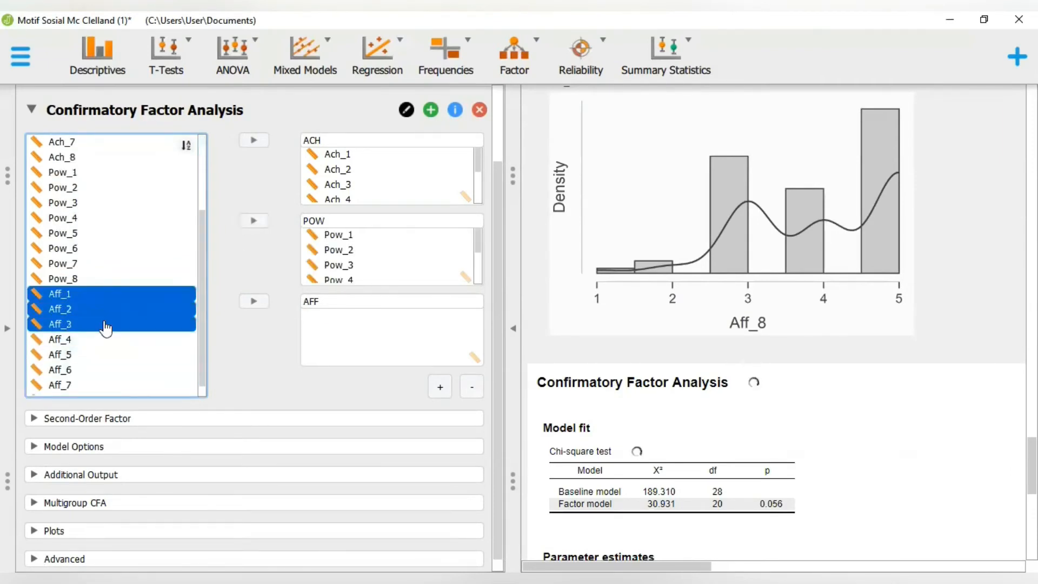
pyautogui.keyDown('ctrl'); pyautogui.click(96, 341); pyautogui.keyUp('ctrl')
pyautogui.keyDown('ctrl'); pyautogui.click(87, 355); pyautogui.keyUp('ctrl')
pyautogui.keyDown('ctrl'); pyautogui.click(84, 370); pyautogui.keyUp('ctrl')
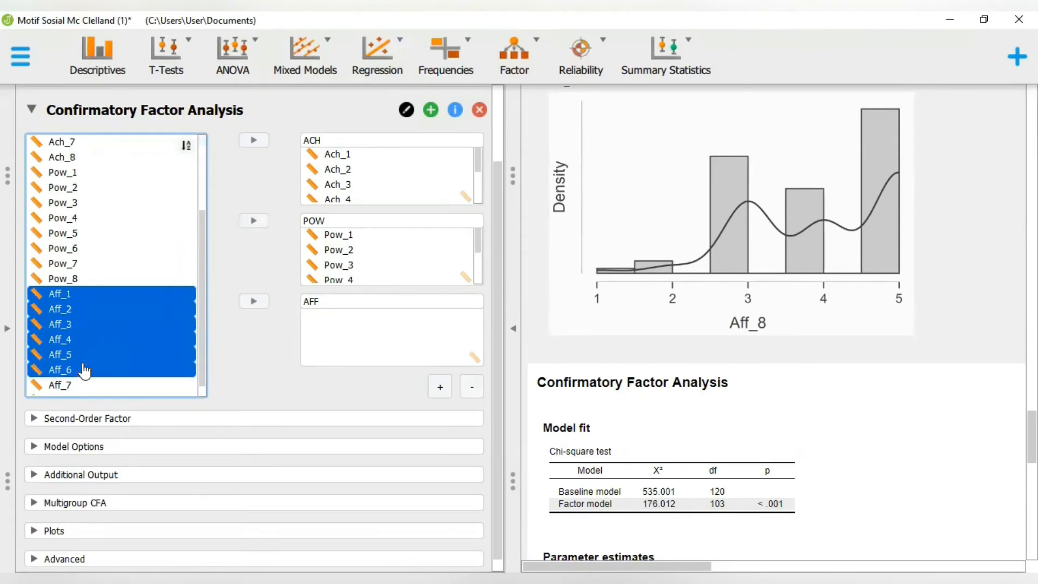
pyautogui.keyDown('ctrl'); pyautogui.click(74, 386); pyautogui.keyUp('ctrl')
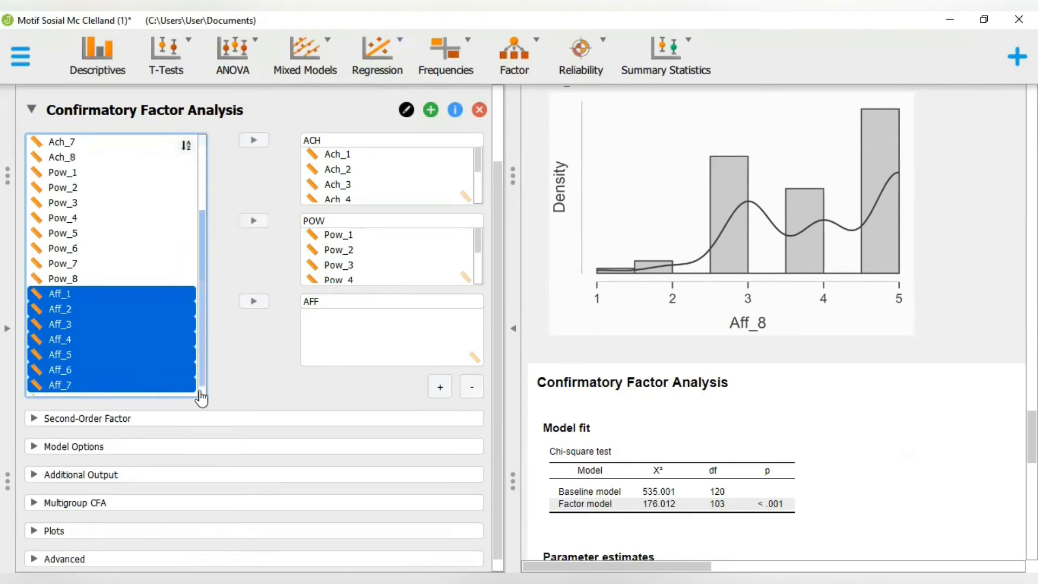
pyautogui.scroll(-1, 199, 393)
pyautogui.keyDown('ctrl'); pyautogui.click(164, 377); pyautogui.keyUp('ctrl')
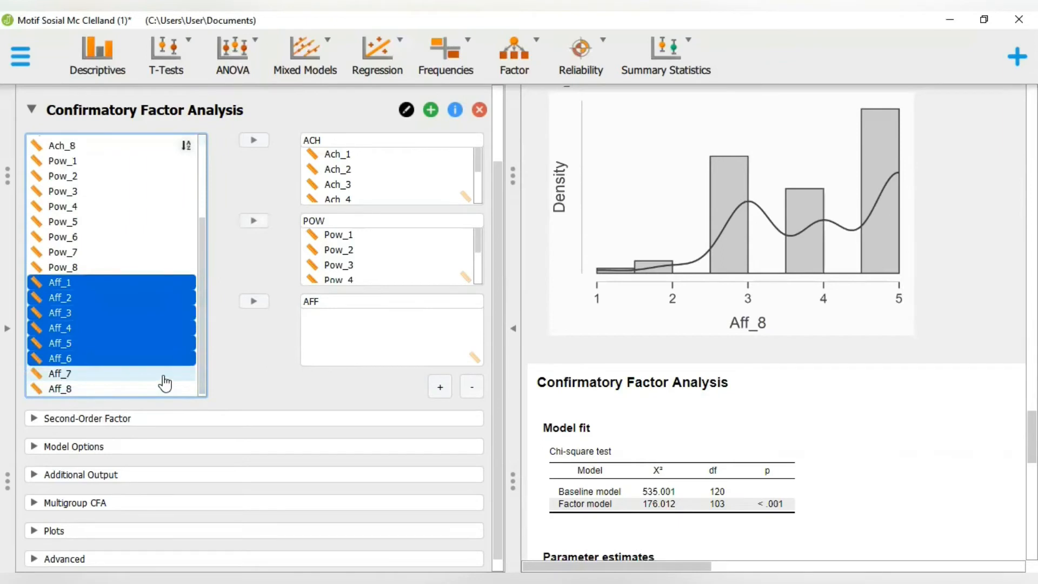
pyautogui.keyDown('ctrl'); pyautogui.click(163, 377); pyautogui.keyUp('ctrl')
pyautogui.keyDown('ctrl'); pyautogui.click(151, 389); pyautogui.keyUp('ctrl')
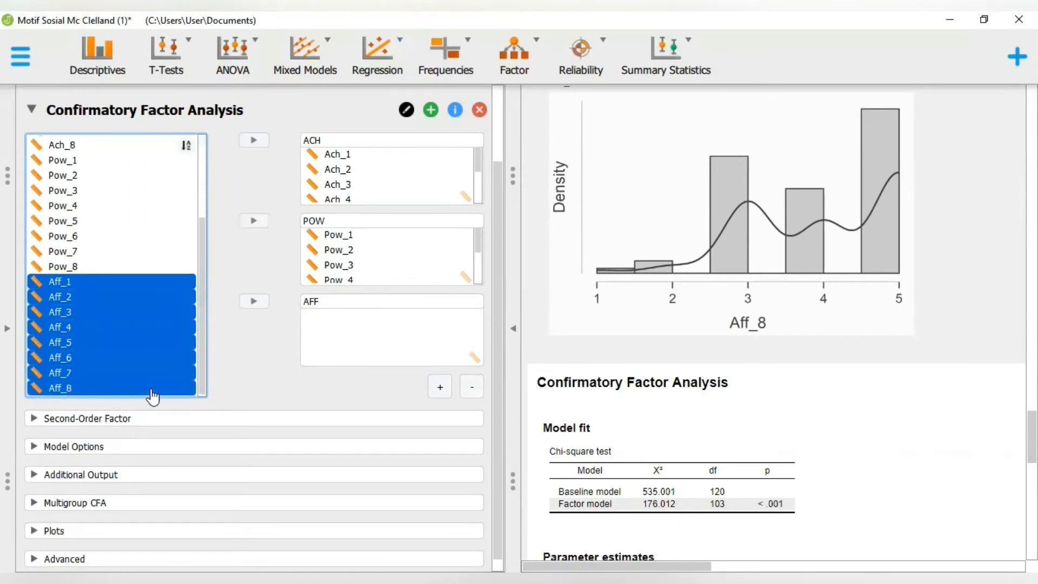
pyautogui.click(246, 305)
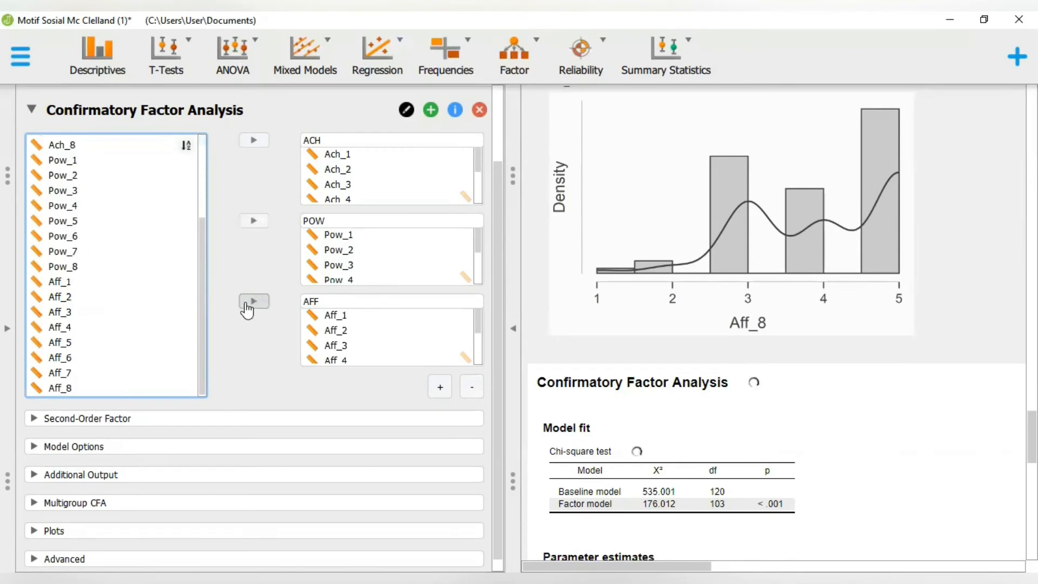
# Examine the chi-square model fit and factor loadings tables with the results area widened, and restore the analysis options
pyautogui.click(513, 328)
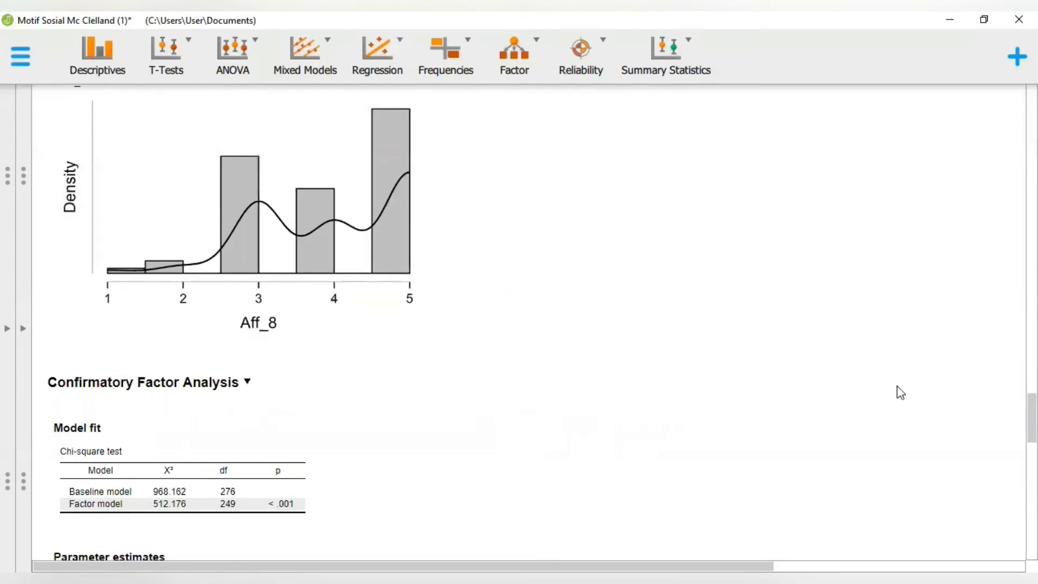
pyautogui.scroll(-1, 323, 476)
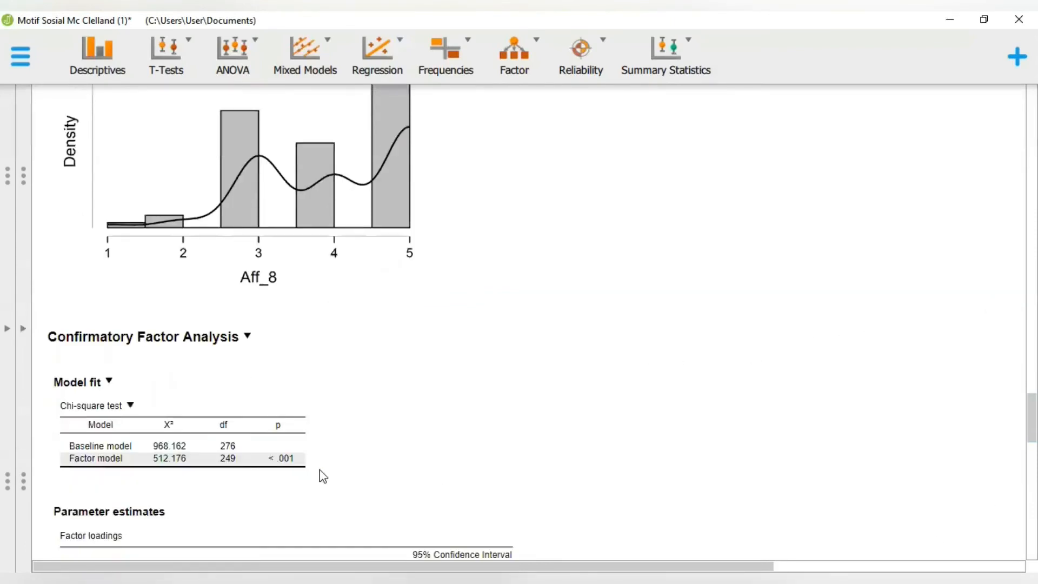
pyautogui.scroll(-1, 323, 477)
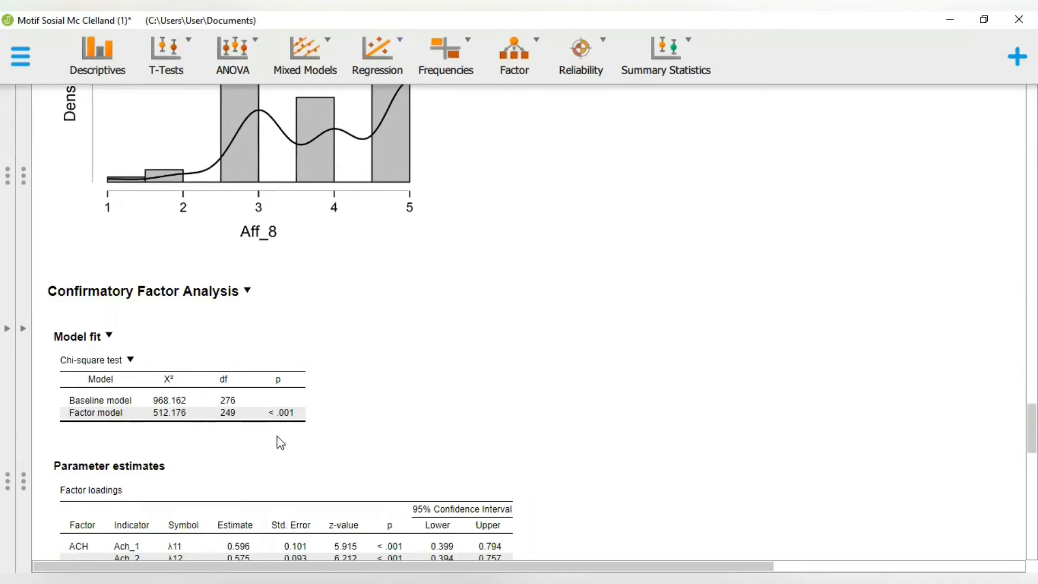
pyautogui.scroll(-2, 332, 433)
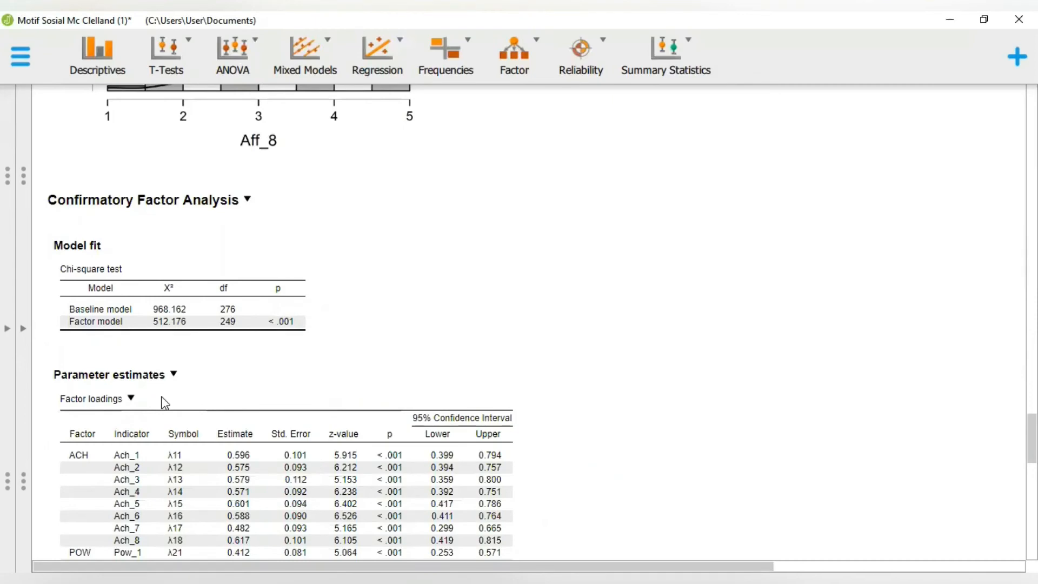
pyautogui.scroll(-4, 76, 459)
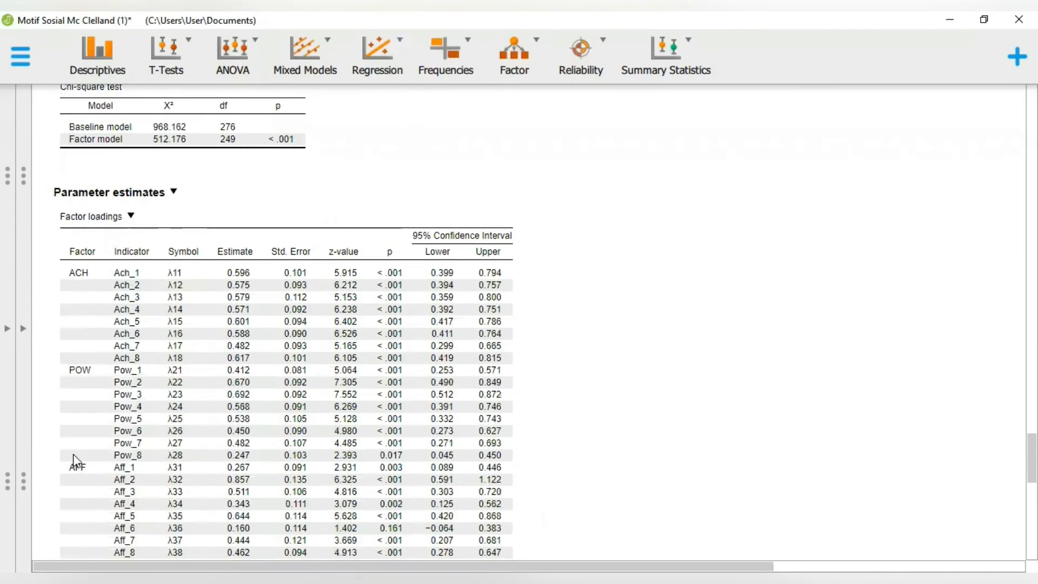
pyautogui.click(26, 367)
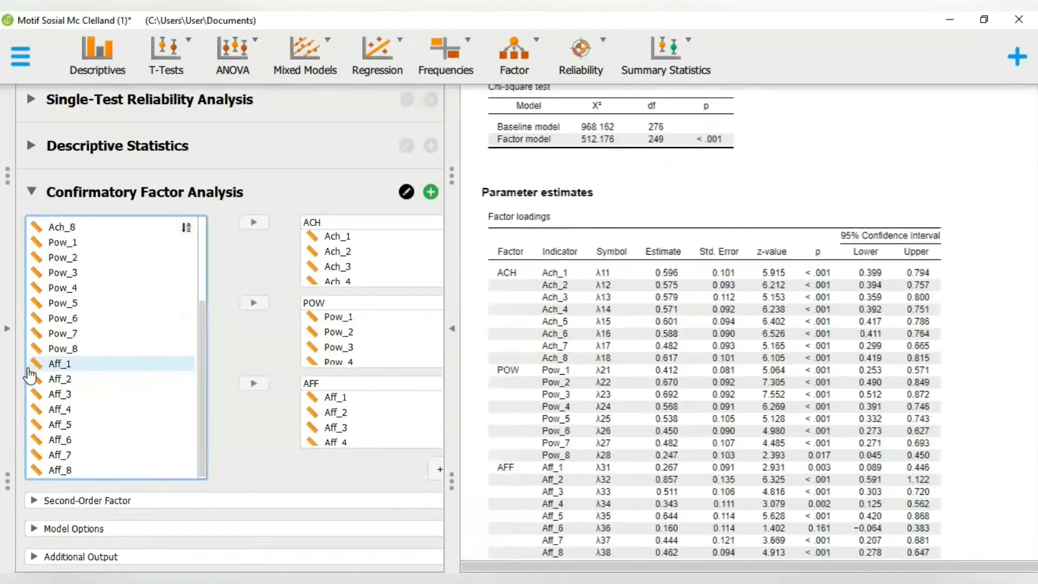
# Add additional fit measures and R-Squared to the confirmatory factor analysis output
pyautogui.scroll(-2, 100, 465)
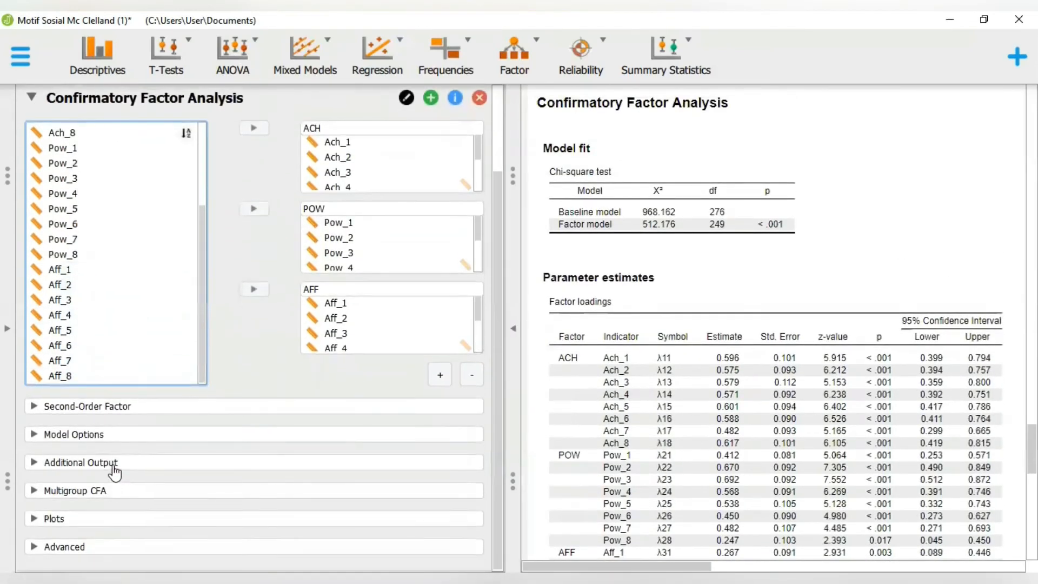
pyautogui.click(115, 469)
pyautogui.click(111, 493)
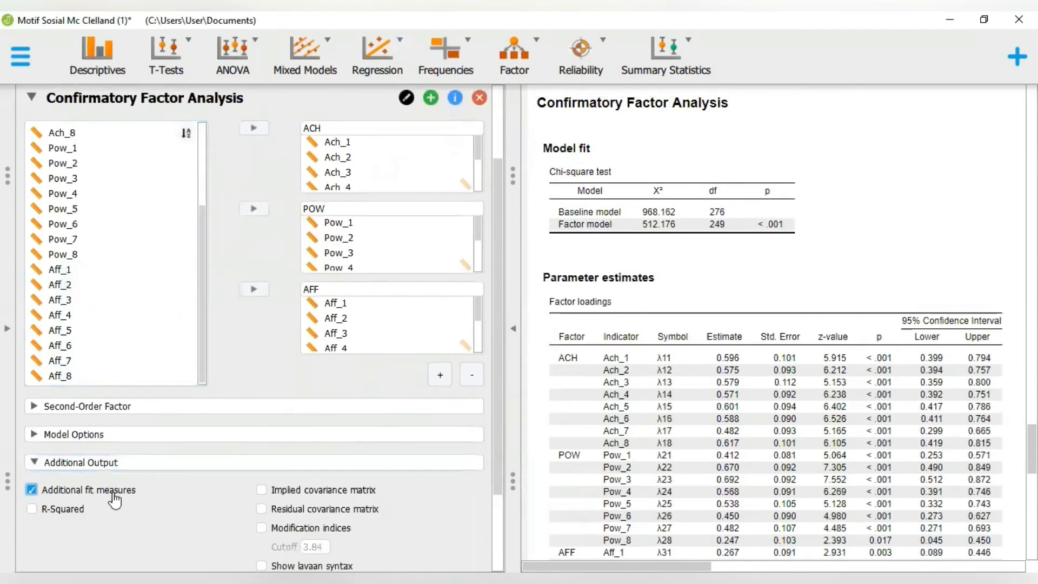
pyautogui.click(53, 509)
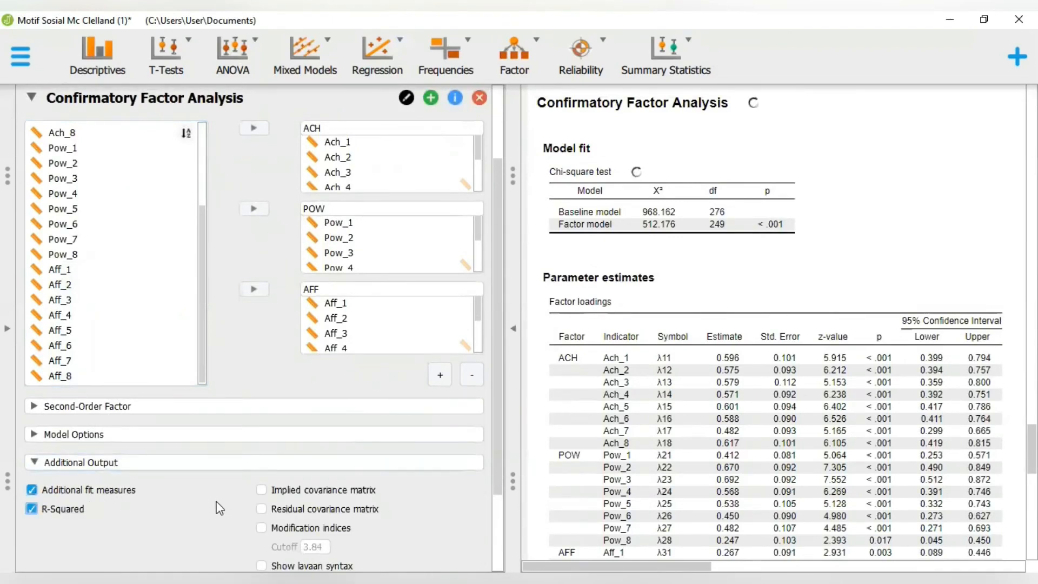
# Examine the fit indices, information criteria, other fit measures, R-Squared and factor loadings in the widened results, and return to the analysis options
pyautogui.click(512, 359)
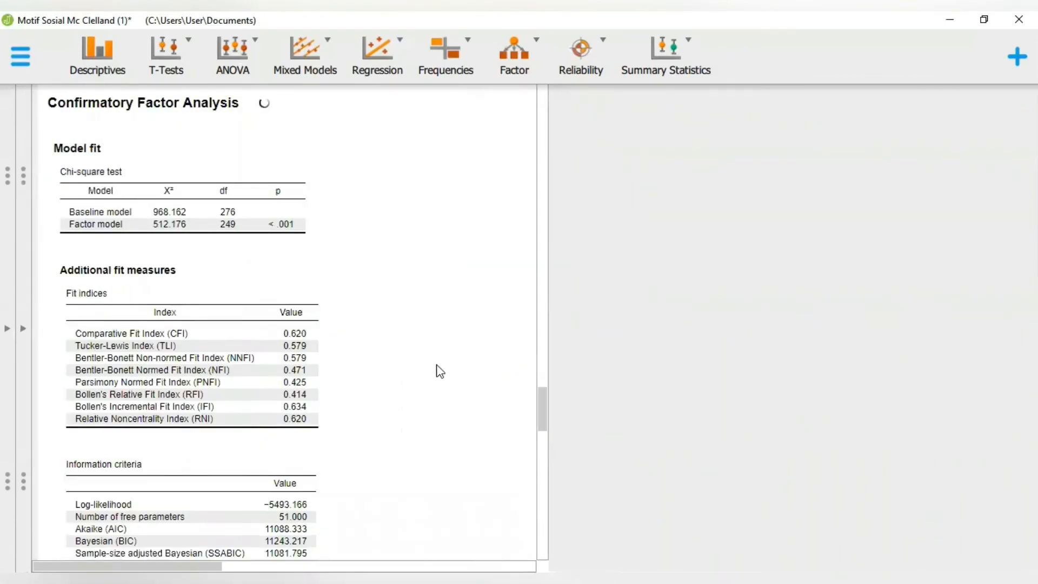
pyautogui.scroll(-1, 439, 370)
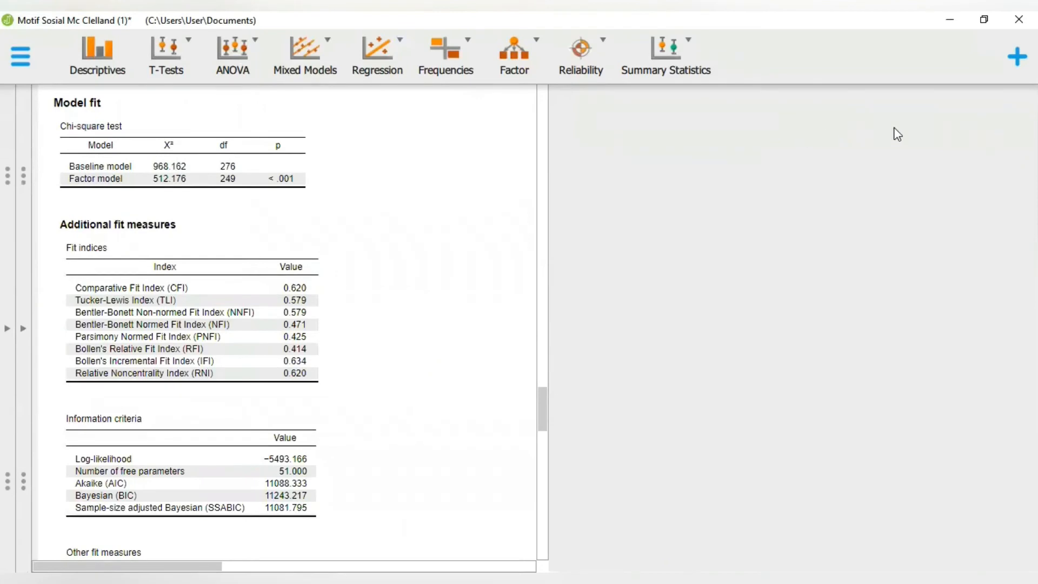
pyautogui.click(81, 254)
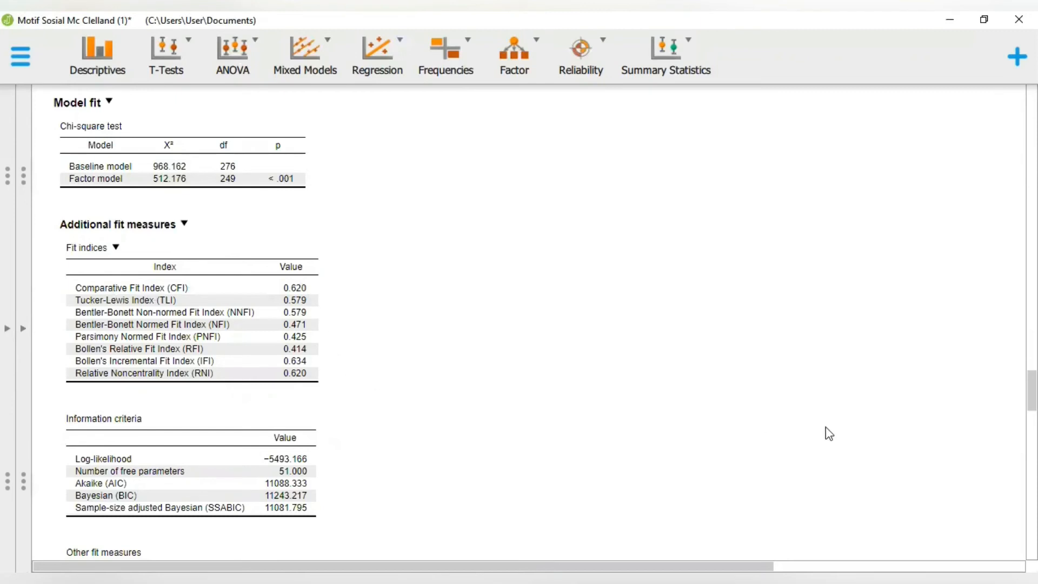
pyautogui.scroll(-8, 519, 325)
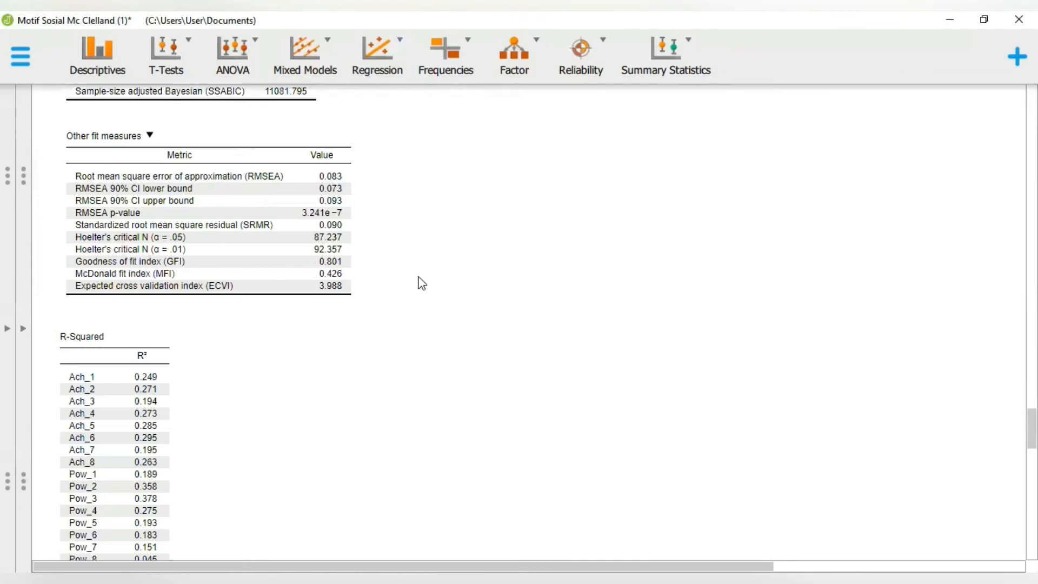
pyautogui.scroll(5, 419, 281)
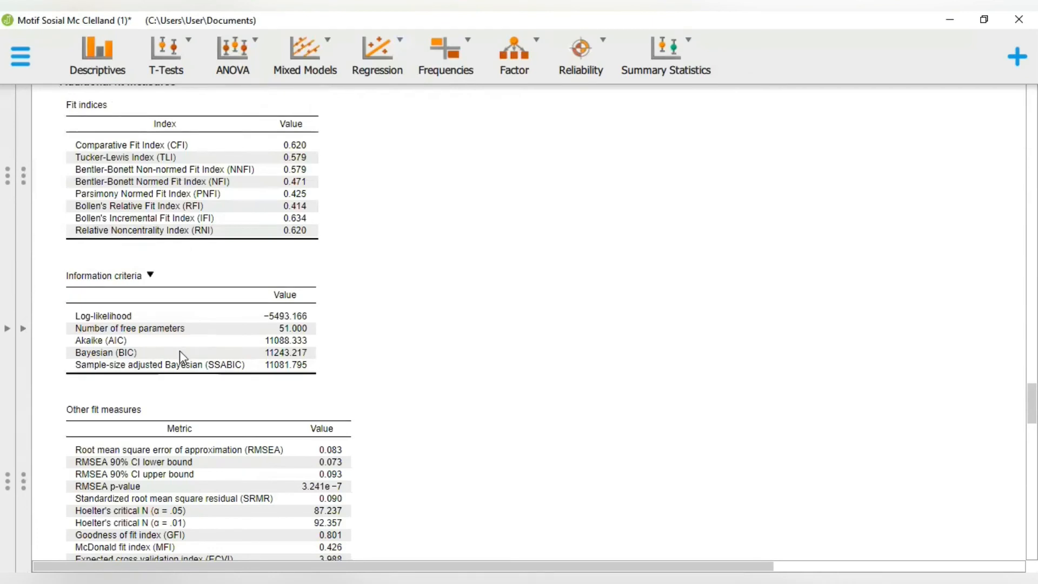
pyautogui.scroll(-1, 180, 350)
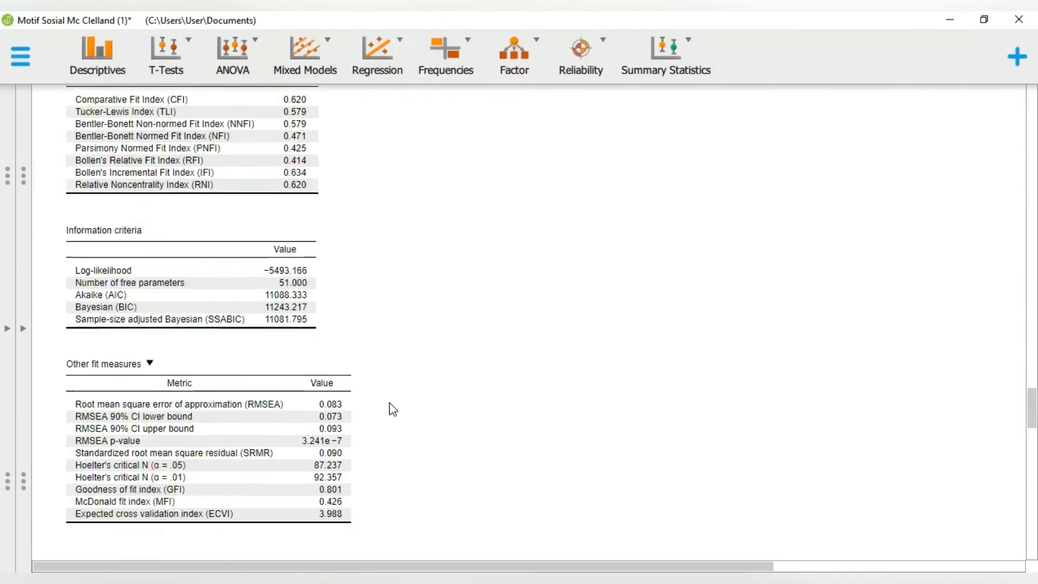
pyautogui.scroll(-11, 393, 410)
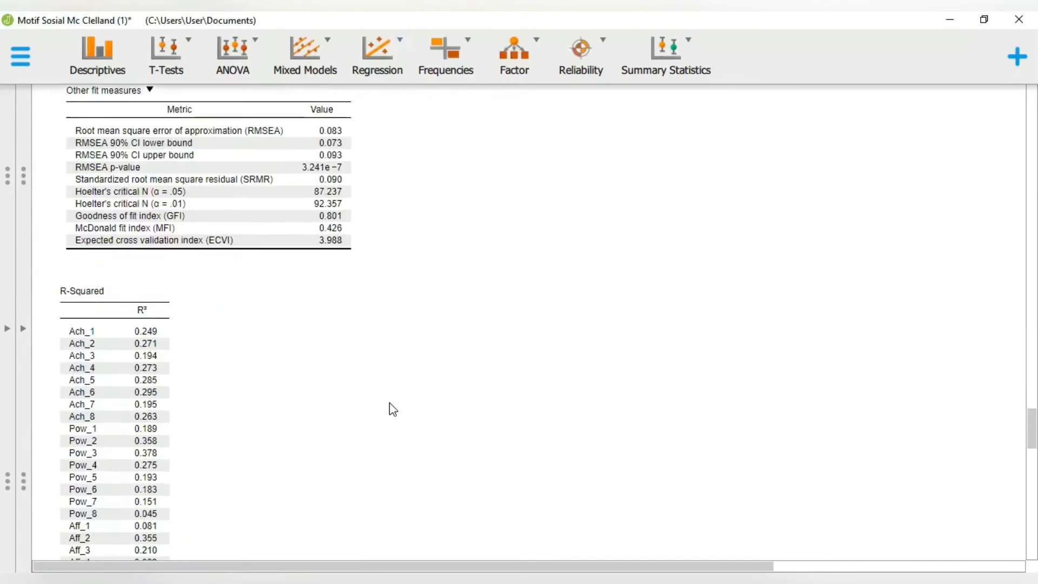
pyautogui.scroll(1, 394, 410)
pyautogui.scroll(-4, 393, 409)
pyautogui.scroll(-3, 393, 409)
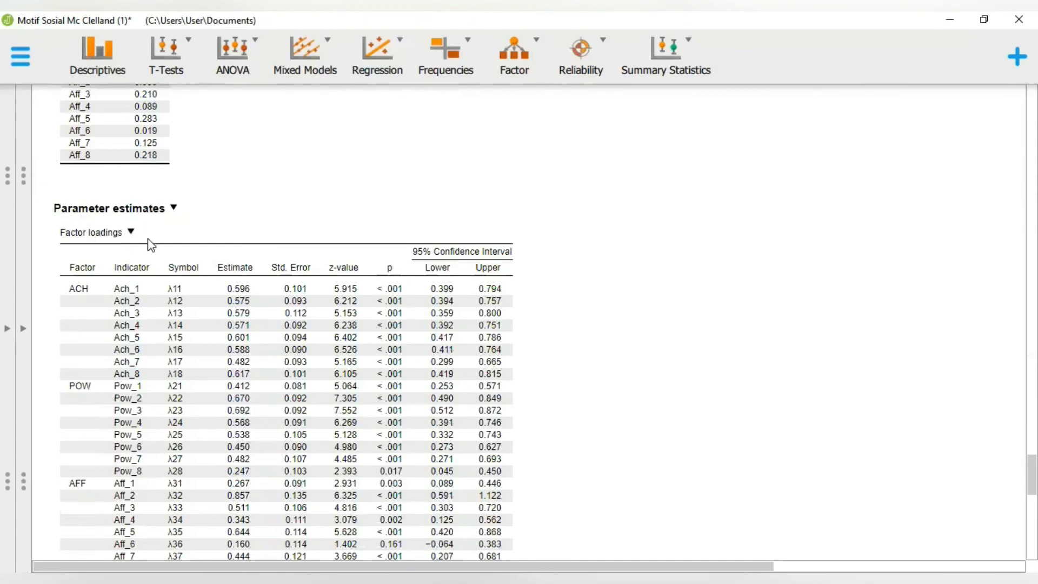
pyautogui.click(24, 329)
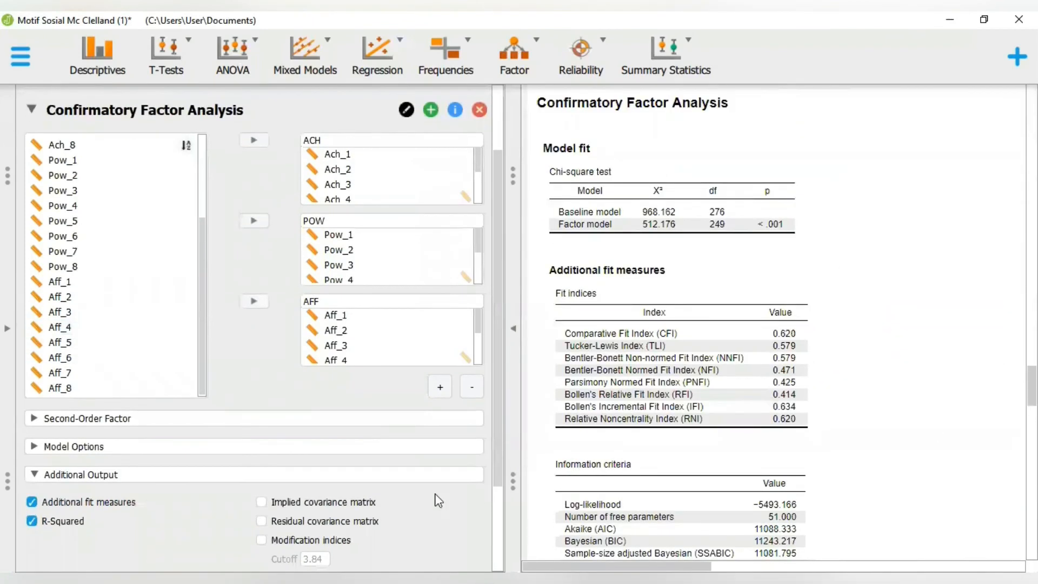
pyautogui.scroll(-3, 352, 471)
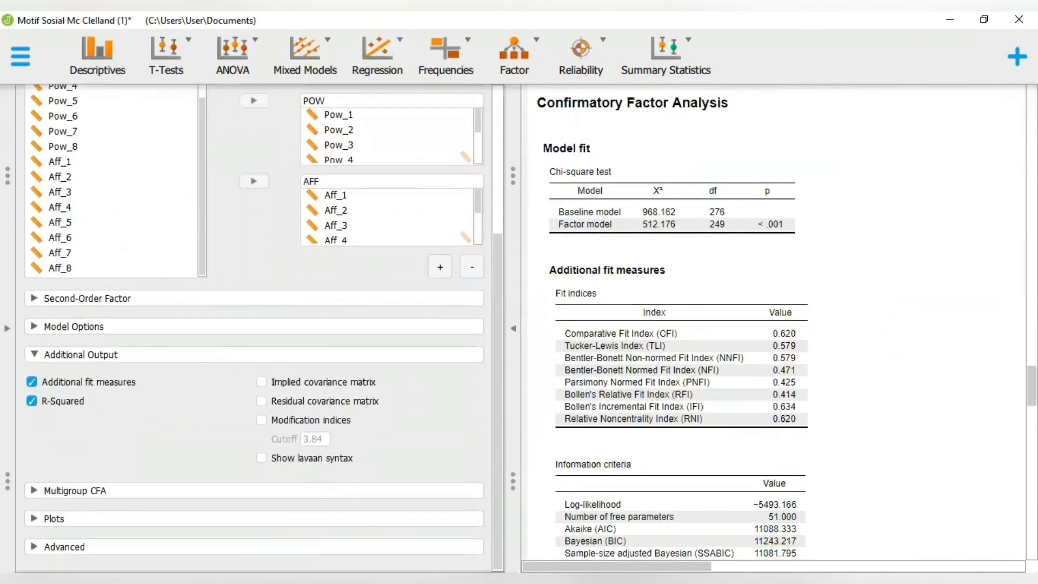
# Set the confirmatory factor analysis standardization to All and examine the standardized estimates in the factor loadings table with the results area widened
pyautogui.click(296, 547)
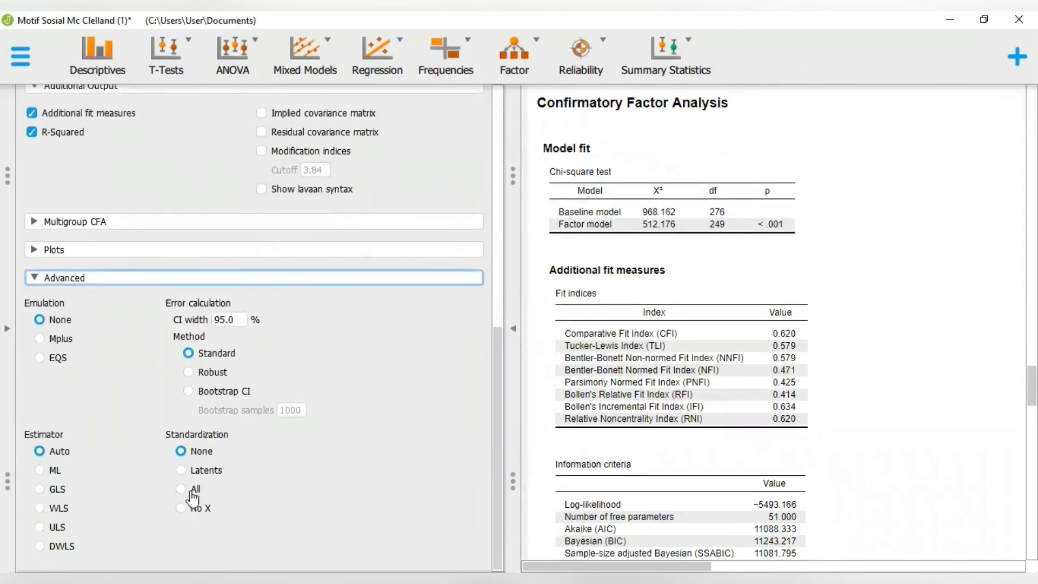
pyautogui.click(192, 490)
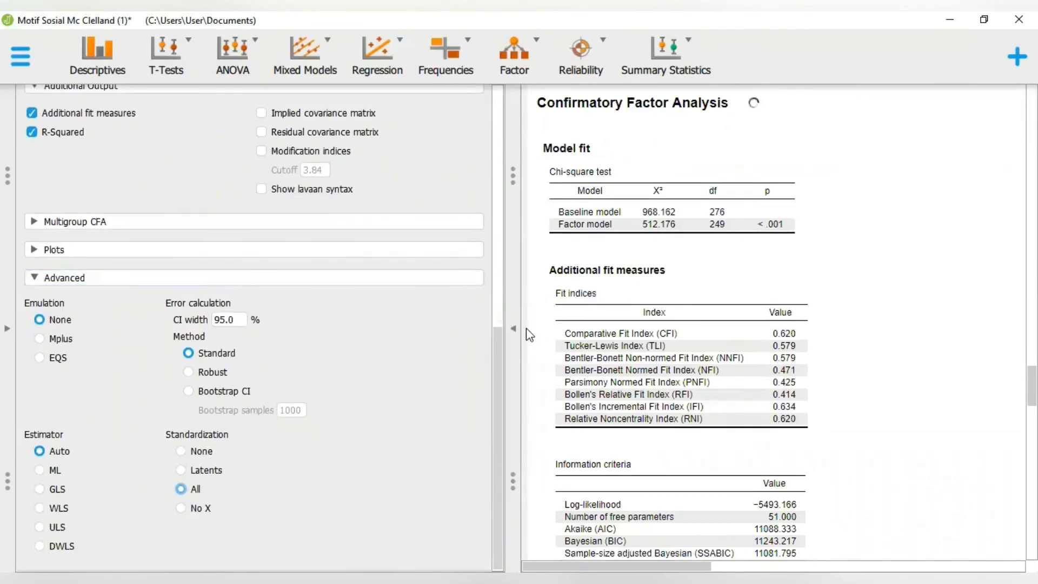
pyautogui.click(513, 328)
pyautogui.scroll(-3, 463, 473)
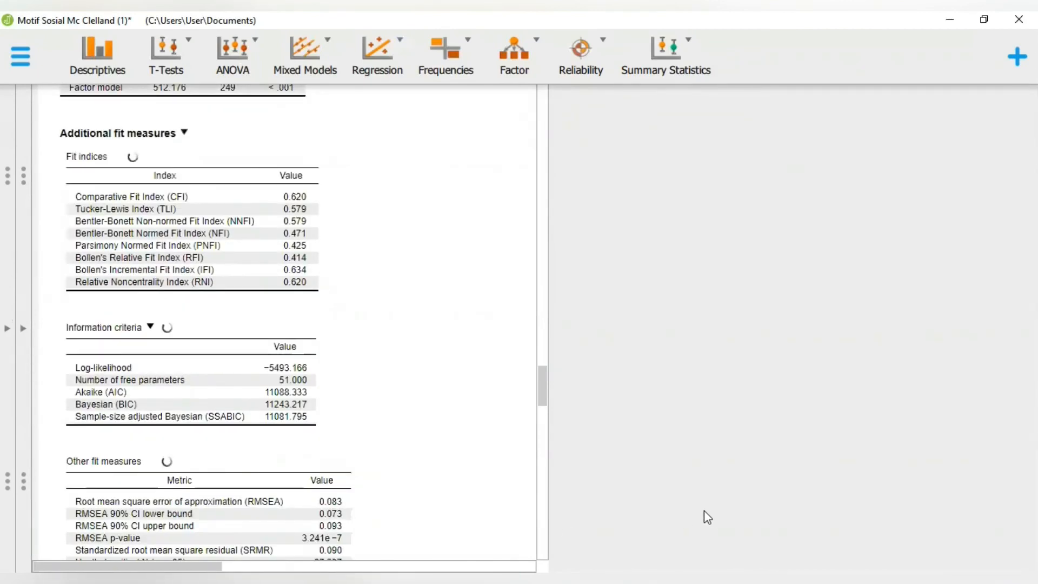
pyautogui.scroll(-4, 498, 439)
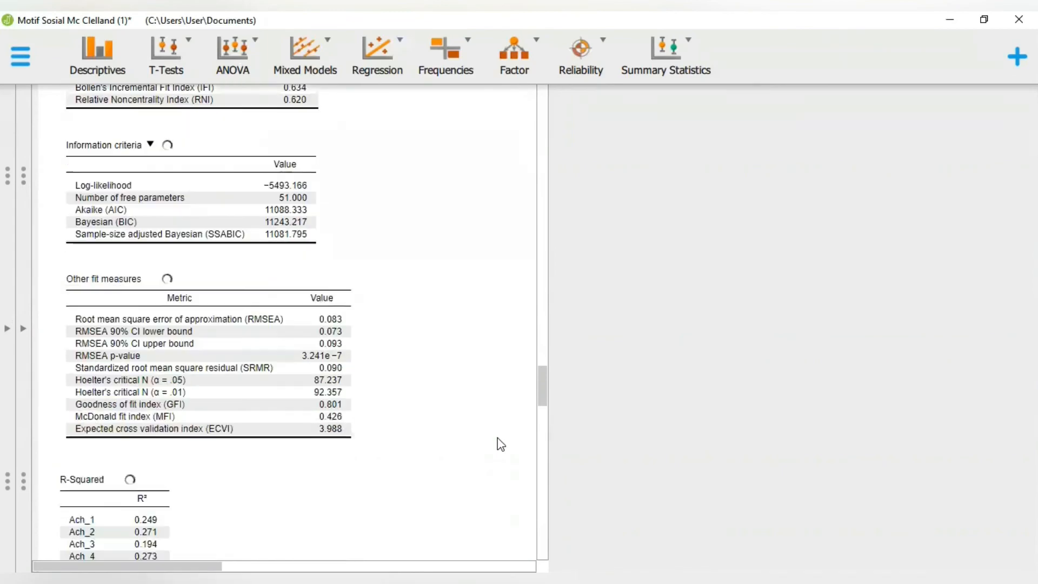
pyautogui.scroll(-15, 501, 445)
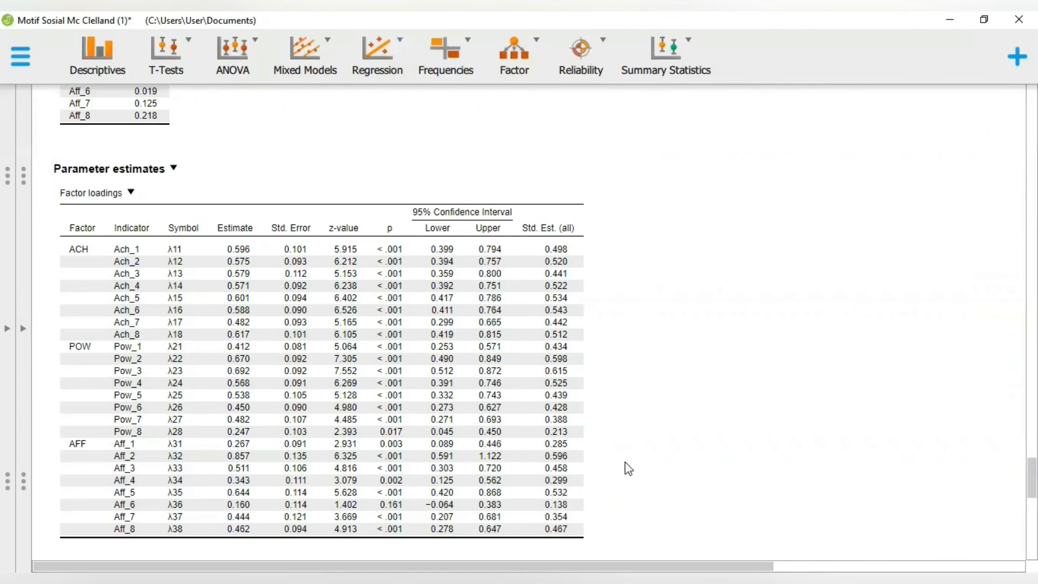
pyautogui.scroll(-2, 681, 464)
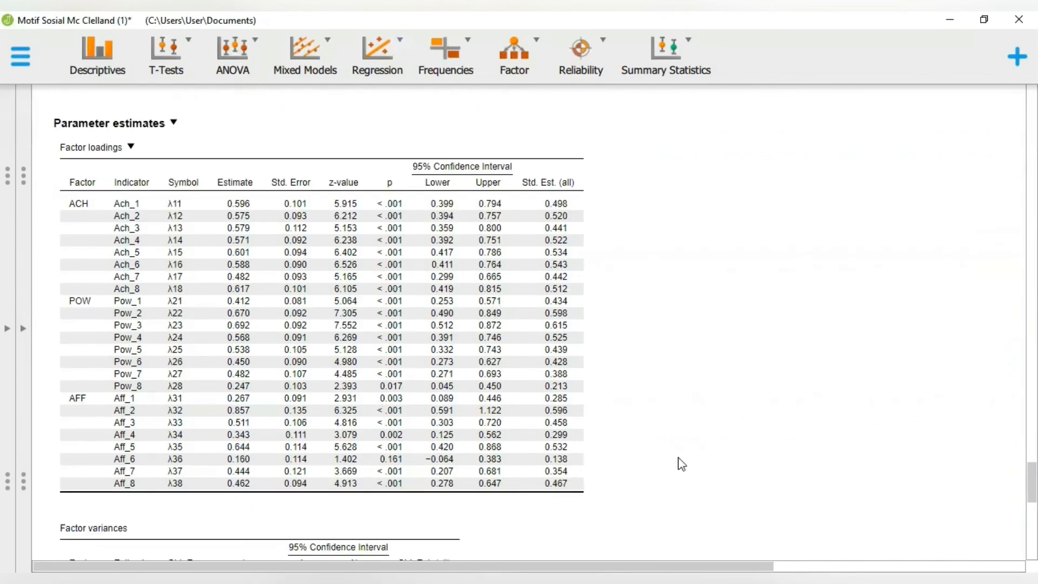